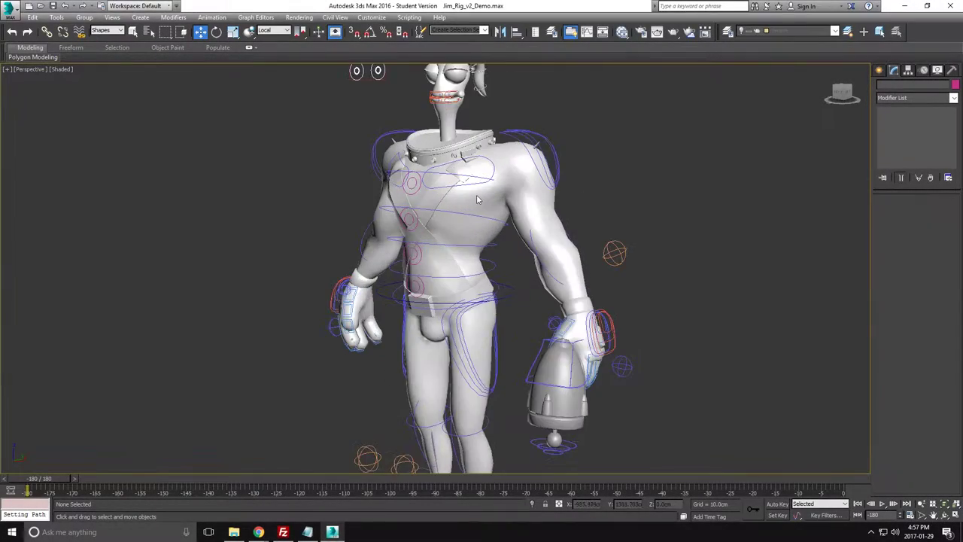
Step: Stretch the torso by moving its spine controls, and return the two selected spine controls to their zero transform
scroll(411, 307, "up", 3)
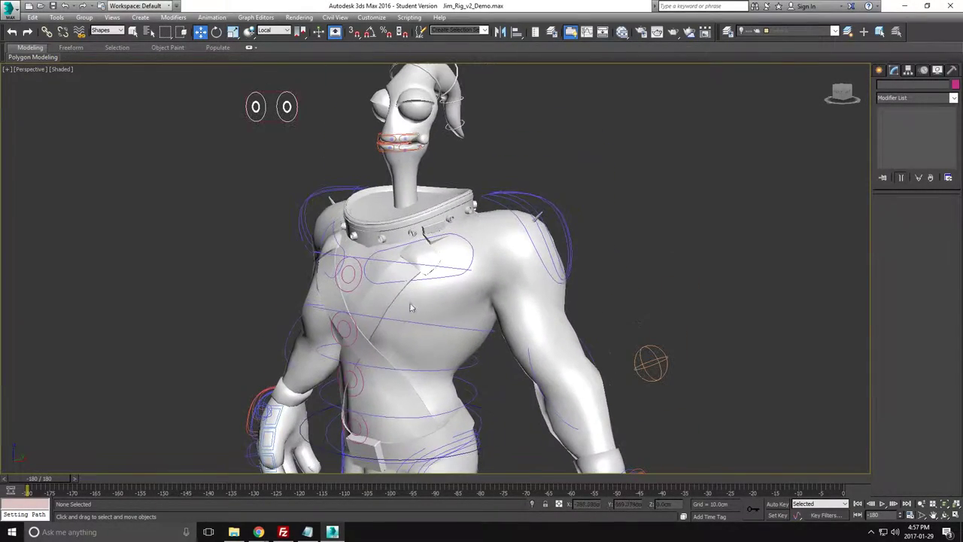
left_click(449, 325)
mouse_move(407, 301)
left_mouse_down()
mouse_move(411, 271)
mouse_move(412, 290)
left_mouse_up()
left_click_drag(408, 344, 377, 241)
left_click_drag(384, 177, 368, 176)
right_click(369, 176)
left_click_drag(494, 241, 494, 240)
right_click(759, 176, "alt")
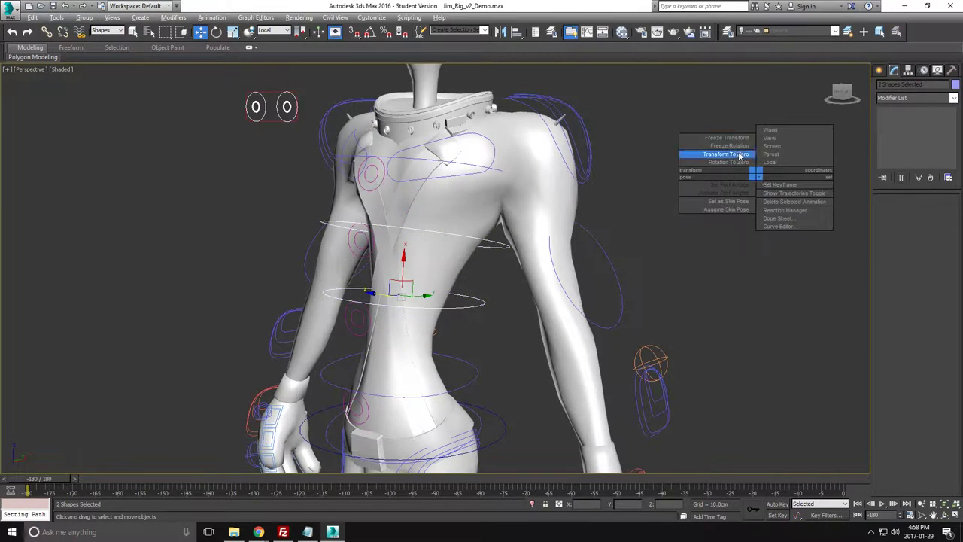
left_click(740, 155)
Step: Pull the left hand IK control outward to stretch the arm, and thin the upper arm and forearm with negative squash values
scroll(592, 288, "down", 3)
middle_click_drag(591, 288, 611, 300, "alt")
left_click(579, 358)
middle_click_drag(580, 359, 497, 273)
left_click_drag(438, 221, 485, 267)
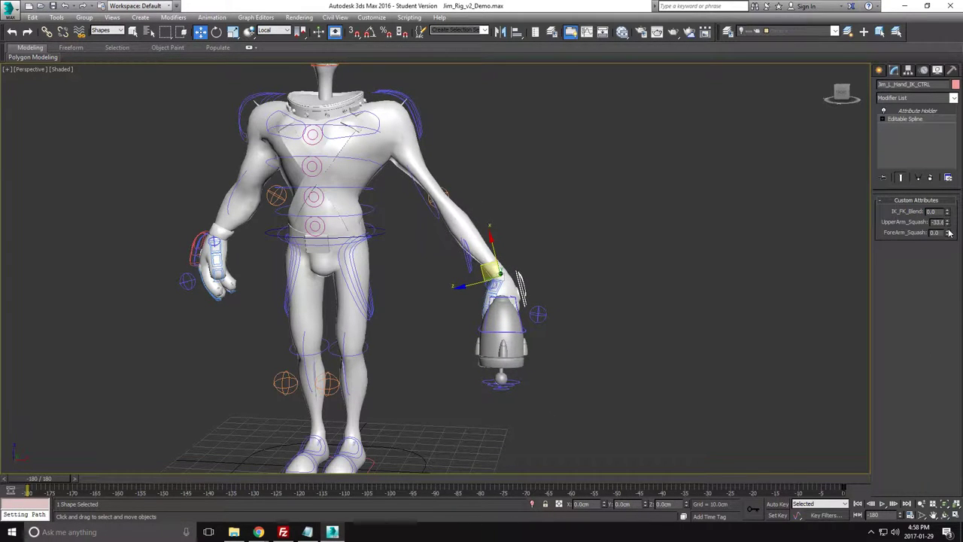
middle_click_drag(500, 273, 435, 276, "alt")
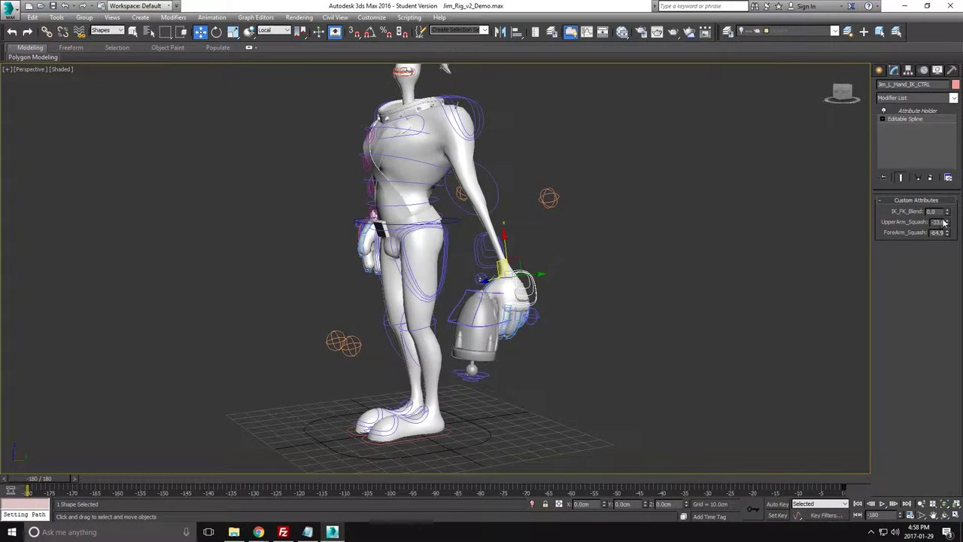
Step: Bend the left arm by raising its hand IK control, and return its squash values and transform to zero
left_click_drag(517, 262, 488, 183)
right_click(539, 222, "alt")
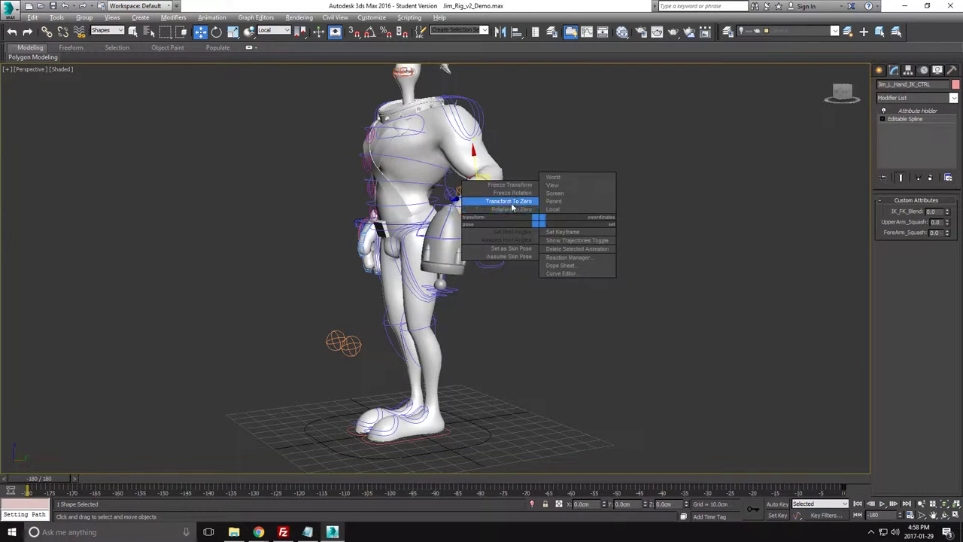
left_click(512, 204)
Step: Set the left arm's IK_FK_Blend to 100 and bend the forearm about 74 degrees with the elbow control
scroll(512, 204, "up", 3)
middle_click_drag(511, 204, 509, 242, "alt")
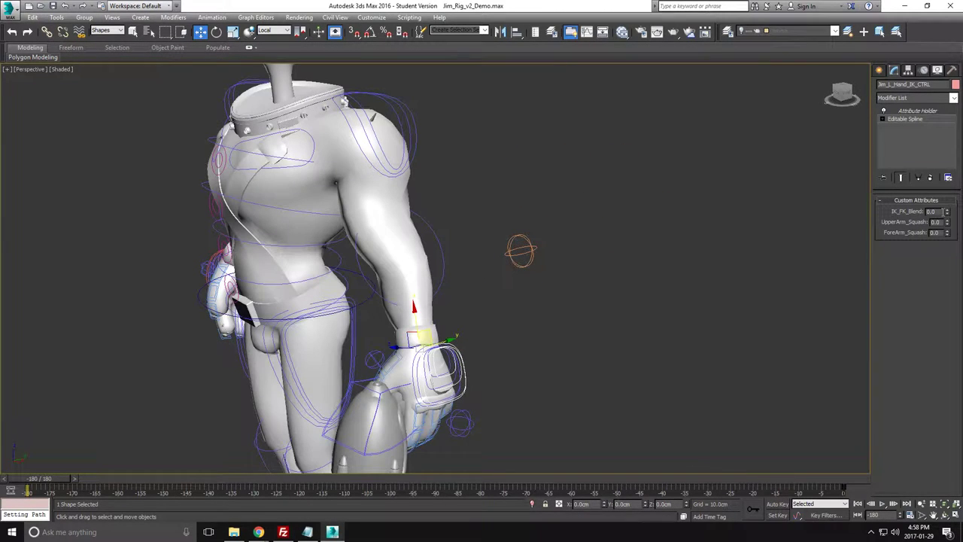
left_click(437, 237)
left_click_drag(391, 294, 336, 246)
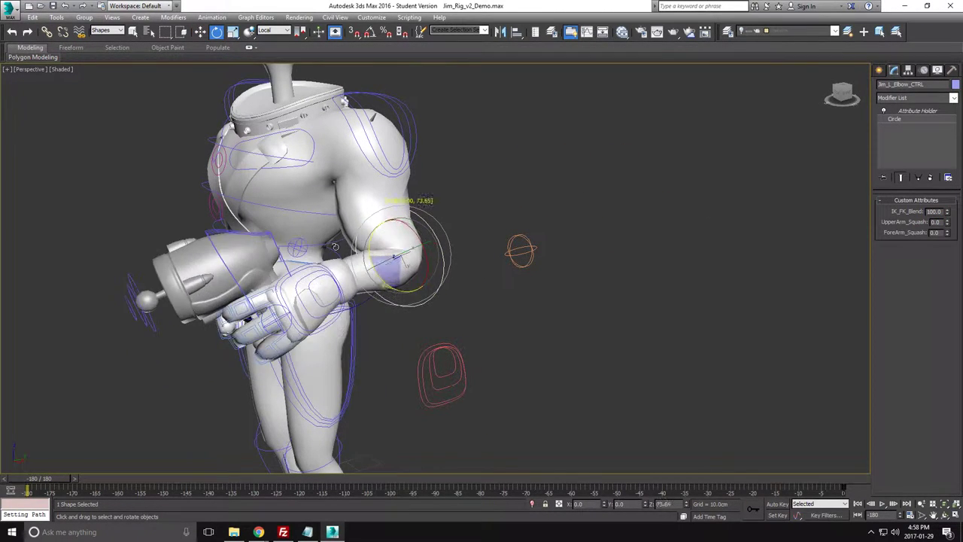
left_click_drag(411, 292, 395, 307)
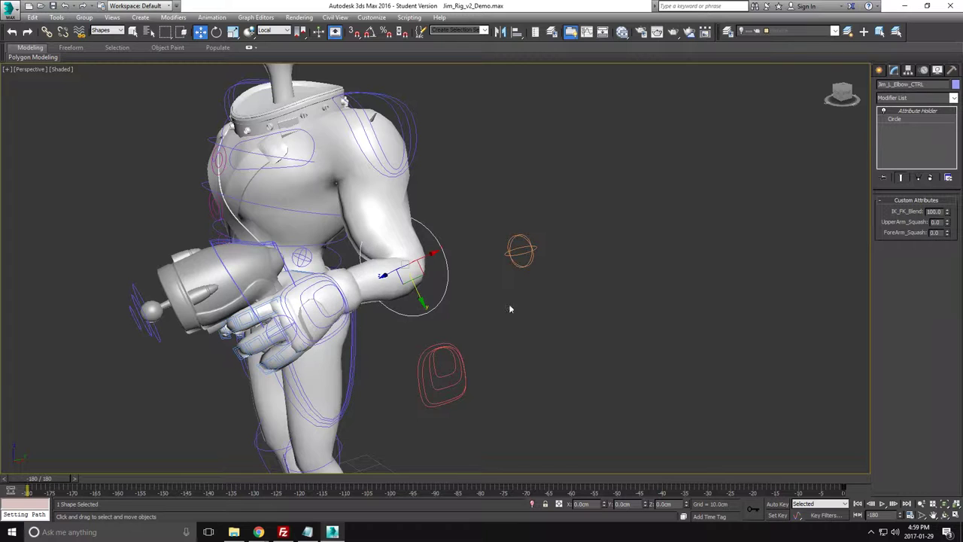
Step: Move the left hand FK control away from the elbow to stretch the forearm, and thin it with a negative ForeArm_Squash
left_click(326, 317)
middle_click_drag(331, 321, 389, 340, "alt")
key("w")
left_click_drag(381, 307, 282, 318)
left_click(348, 309)
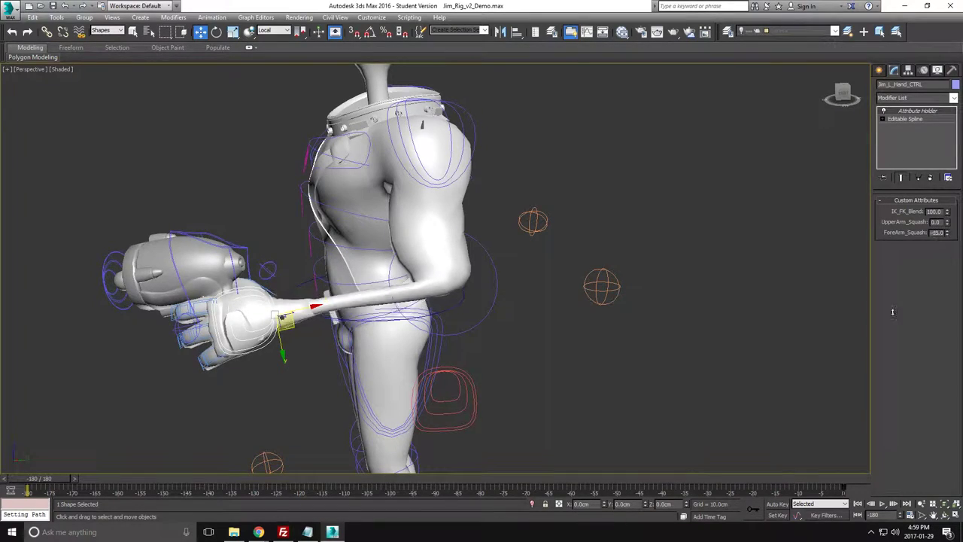
Step: Undo the left hand change and reset the left elbow control to its zero transform
key("ctrl+z")
left_click(493, 268)
right_click(641, 234, "alt")
left_click(609, 218)
Step: Curl the right hand's fingers by rotating the total finger control and the index finger control
middle_click_drag(609, 221, 419, 220, "alt")
left_click(192, 322)
mouse_move(189, 372)
middle_mouse_down("alt")
mouse_move(301, 353)
mouse_move(196, 376)
middle_mouse_up("alt")
key("e")
middle_click_drag(196, 376, 321, 379)
left_click_drag(306, 252, 316, 266)
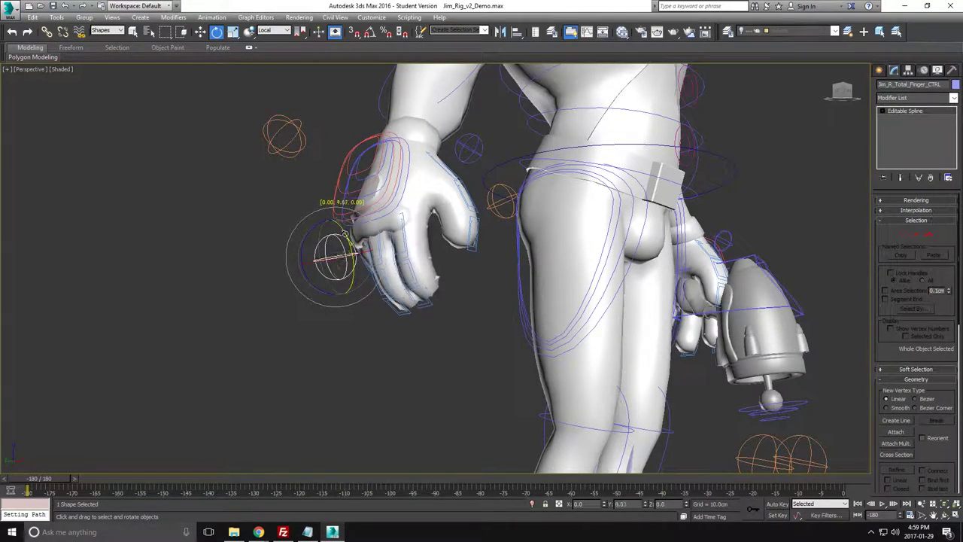
mouse_move(352, 246)
middle_mouse_down("alt")
mouse_move(301, 269)
mouse_move(335, 255)
middle_mouse_up("alt")
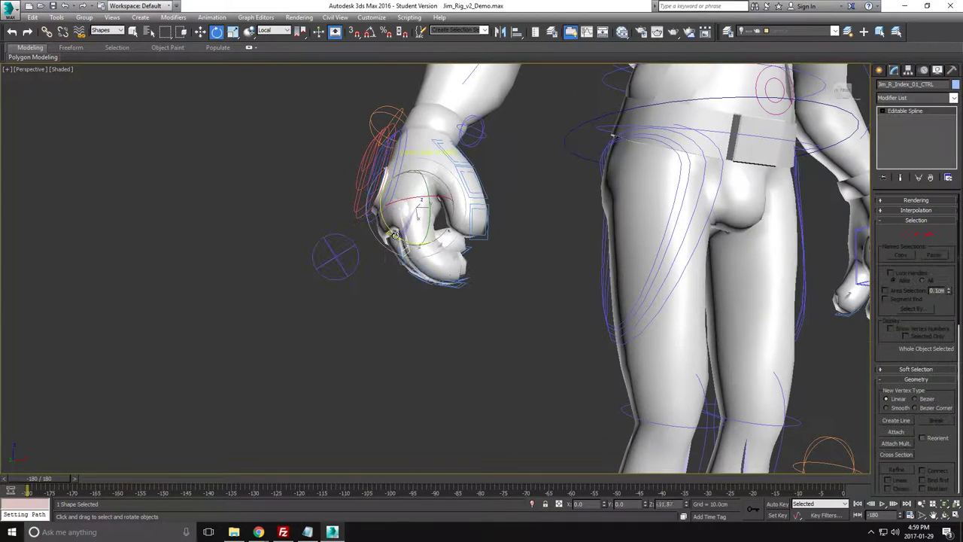
Step: Rotate the right hand's total finger control once more and undo the finger rotations
left_click(452, 294)
middle_click_drag(444, 294, 426, 286, "alt")
left_click(347, 258)
left_click_drag(351, 235, 376, 242)
mouse_move(471, 231)
middle_mouse_down("alt")
mouse_move(685, 217)
mouse_move(486, 231)
middle_mouse_up("alt")
key("ctrl+z")
key("ctrl+z")
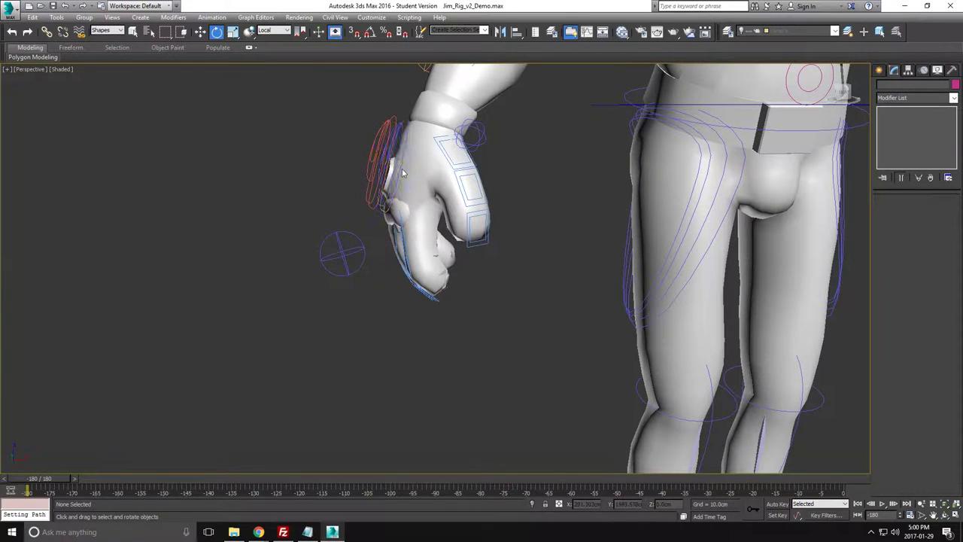
key("ctrl+z")
Step: Stretch both legs by moving the two foot IK controls together straight down below the ground grid
middle_click_drag(584, 175, 546, 273)
scroll(546, 273, "down", 4)
middle_click_drag(745, 268, 565, 331)
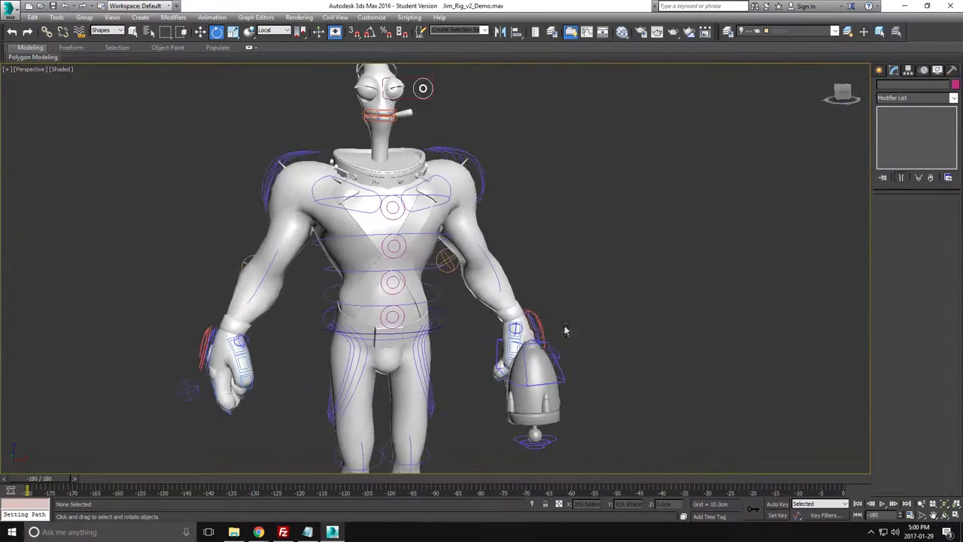
middle_click_drag(503, 235, 486, 247, "alt")
middle_click_drag(301, 467, 479, 412)
left_click(479, 412)
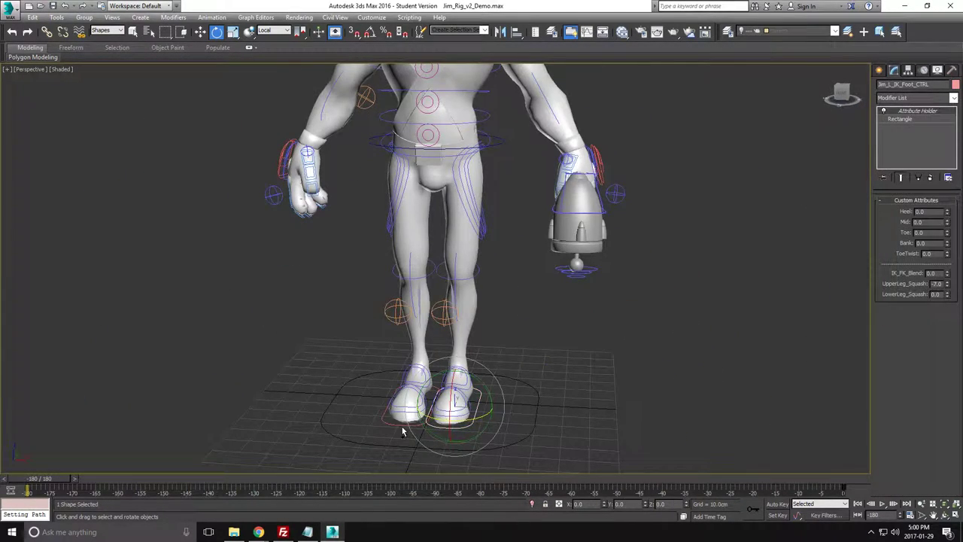
left_click(482, 448)
left_click_drag(443, 441, 411, 423)
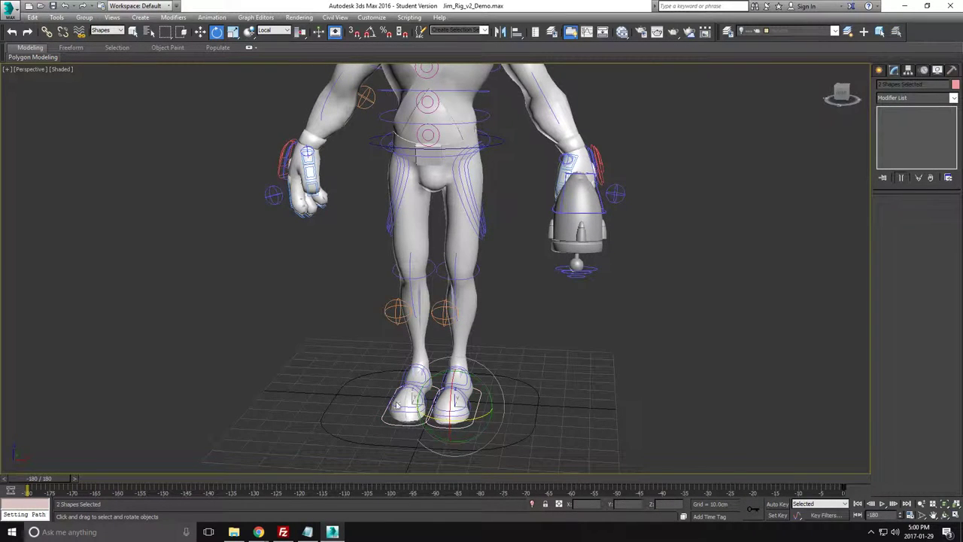
left_click_drag(455, 374, 456, 472)
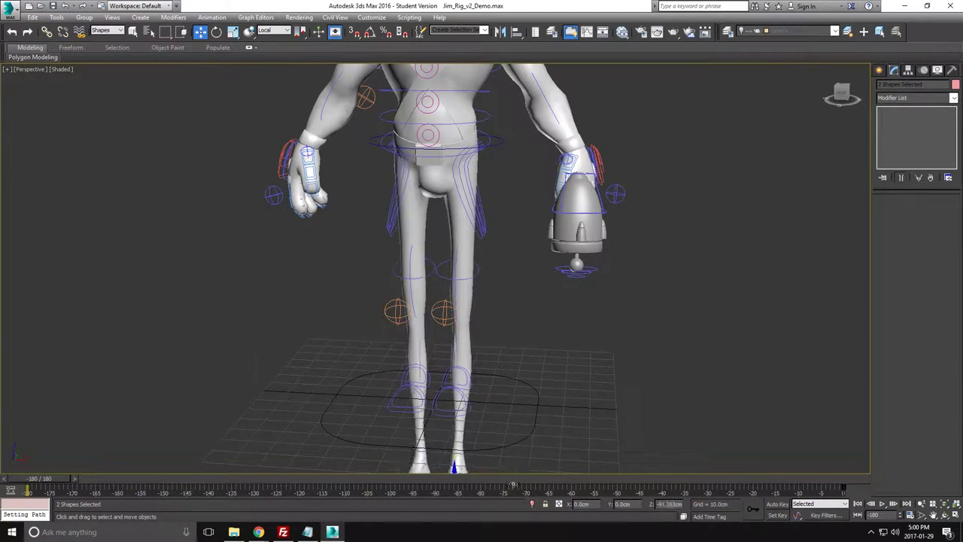
middle_click_drag(571, 459, 542, 310)
middle_click_drag(542, 310, 520, 363, "alt")
left_click(634, 472)
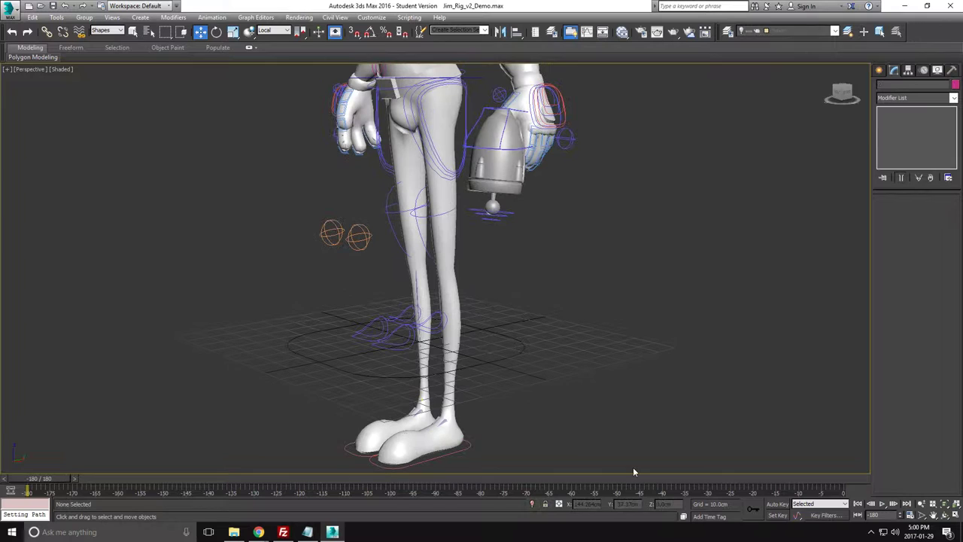
Step: Raise the left leg's UpperLeg_Squash to about 46, and reset both foot IK controls to their zero transform
left_click(467, 447)
left_click_drag(946, 285, 947, 280)
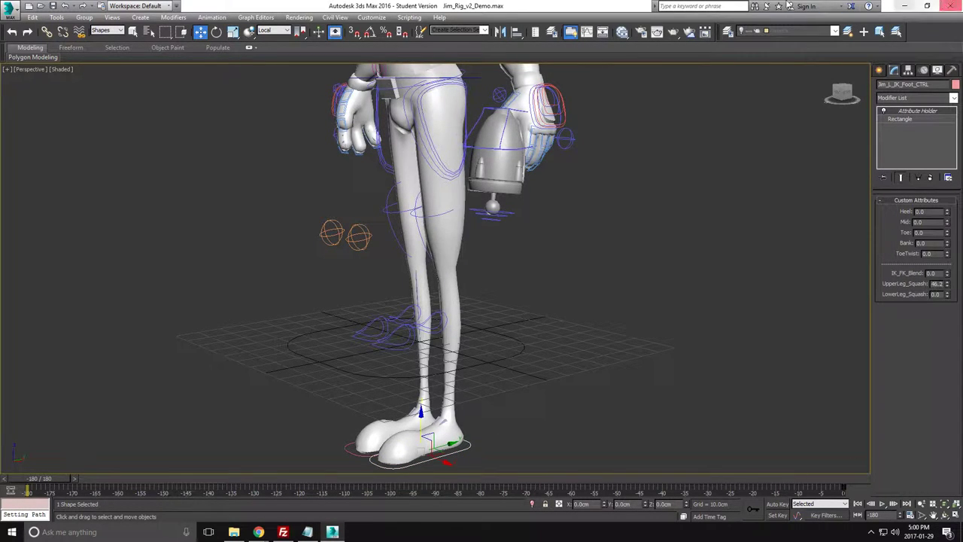
left_click(356, 455, "ctrl")
right_click(239, 389, "alt")
left_click(273, 360)
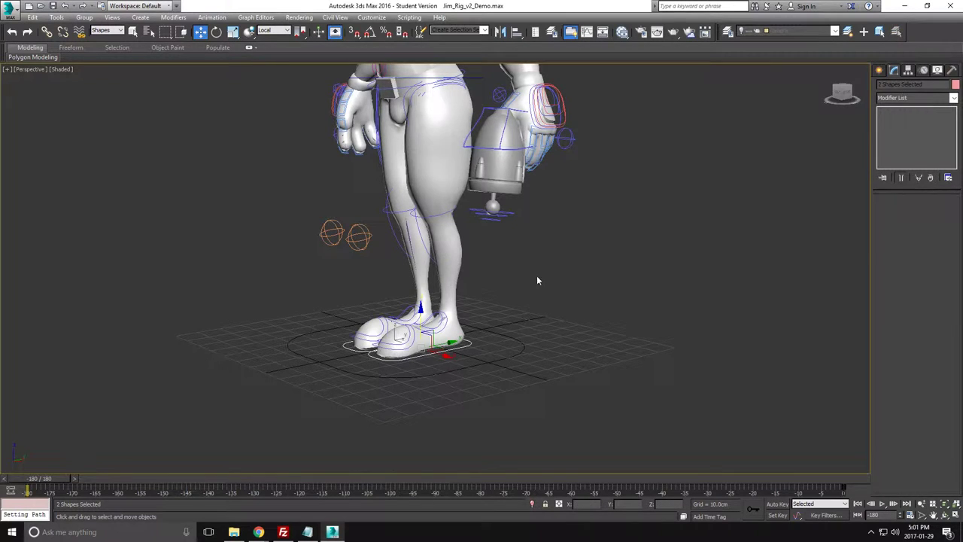
left_click(460, 353)
left_click(602, 259)
Step: Squash the gun by moving the control at its tip about 6.3 cm toward the hand
scroll(602, 259, "down", 4)
middle_click_drag(602, 259, 559, 320, "alt")
left_click(523, 336)
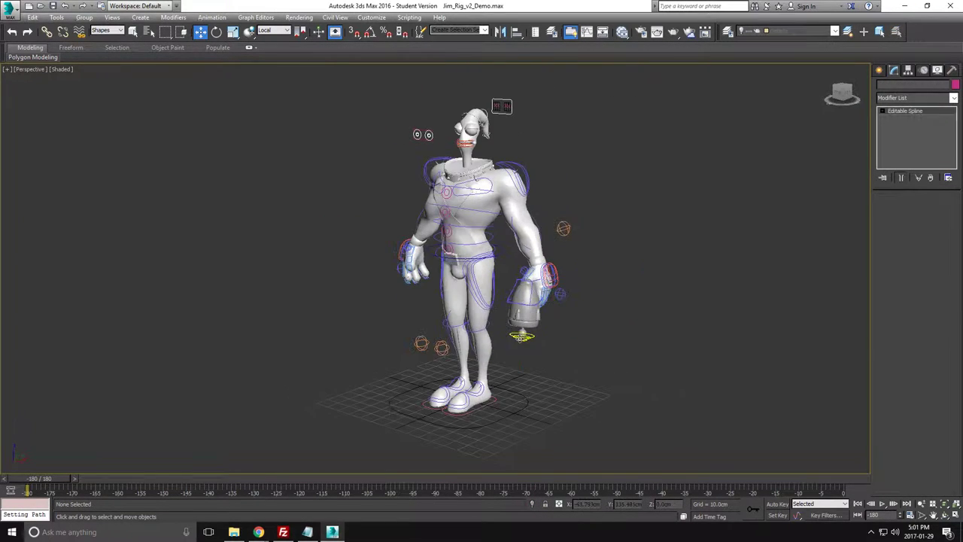
scroll(523, 335, "up", 4)
middle_click_drag(602, 374, 507, 328)
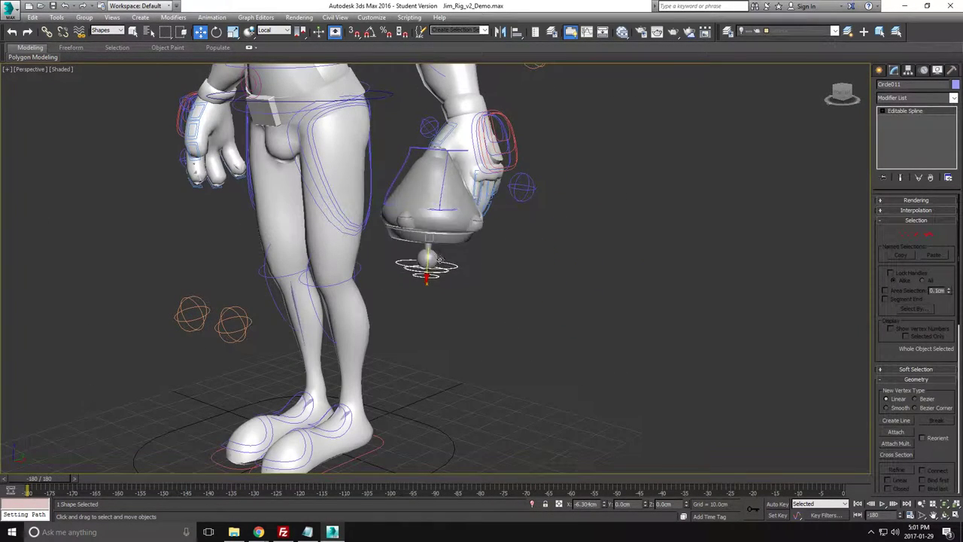
Step: Try aiming both eyes upward by moving the rectangular eye target control
middle_click_drag(541, 107, 606, 333)
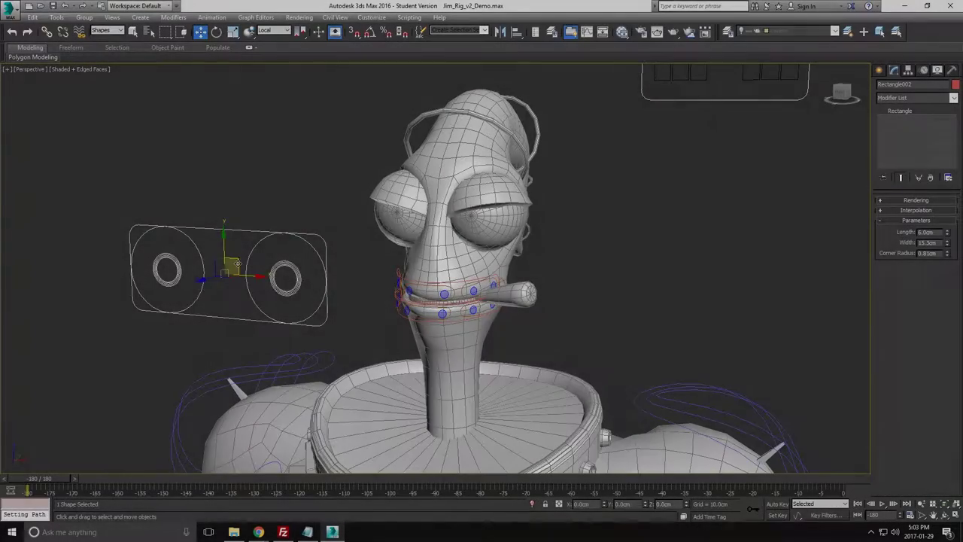
left_click_drag(239, 244, 245, 163)
right_click(245, 162)
Step: Reshape the eyelids into an angry expression with the slider controls on the facial panel beside the head
middle_click_drag(756, 197, 707, 226)
left_click_drag(555, 95, 719, 171)
left_click_drag(677, 102, 707, 166)
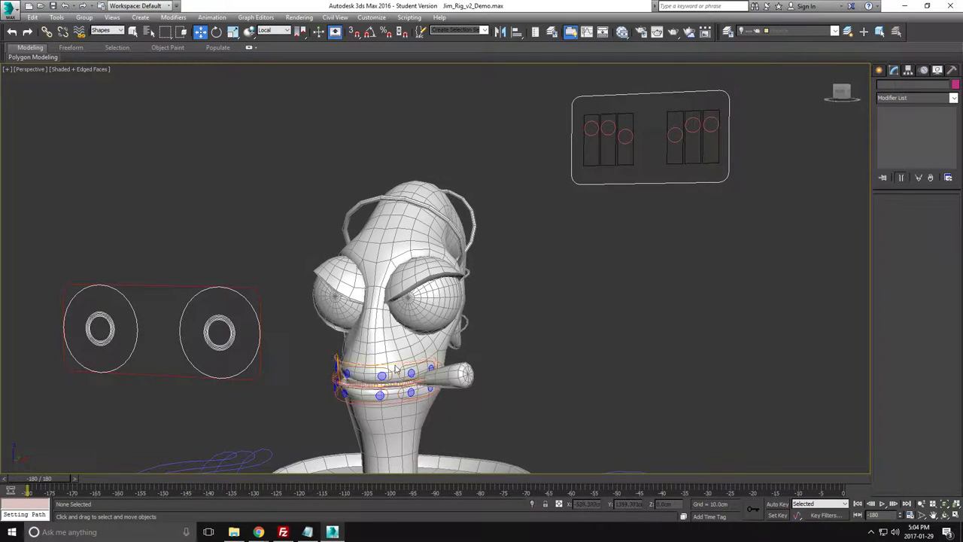
Step: Open the mouth wide by moving the lower jaw control down
mouse_move(399, 371)
left_mouse_down()
mouse_move(397, 360)
mouse_move(391, 385)
left_mouse_up()
middle_click_drag(392, 385, 466, 207)
scroll(466, 207, "up", 4)
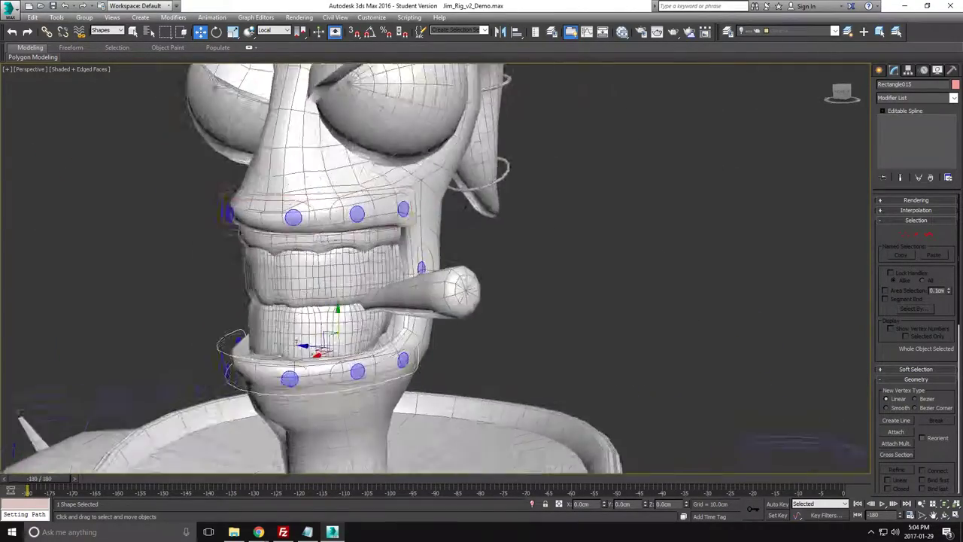
scroll(466, 207, "down", 4)
middle_click_drag(332, 240, 355, 285)
left_click_drag(387, 344, 388, 356)
middle_click_drag(444, 399, 387, 407, "alt")
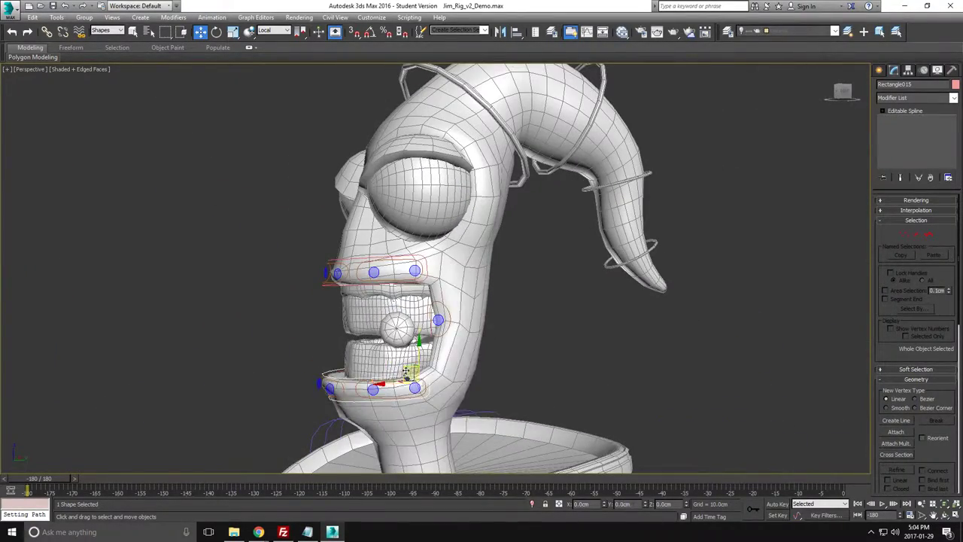
Step: Slide the lower jaw control backward toward the neck and clear the selection
mouse_move(407, 371)
left_mouse_down()
mouse_move(432, 409)
mouse_move(406, 369)
left_mouse_up()
middle_click_drag(406, 369, 423, 339)
left_click_drag(423, 338, 444, 335)
left_click(454, 362)
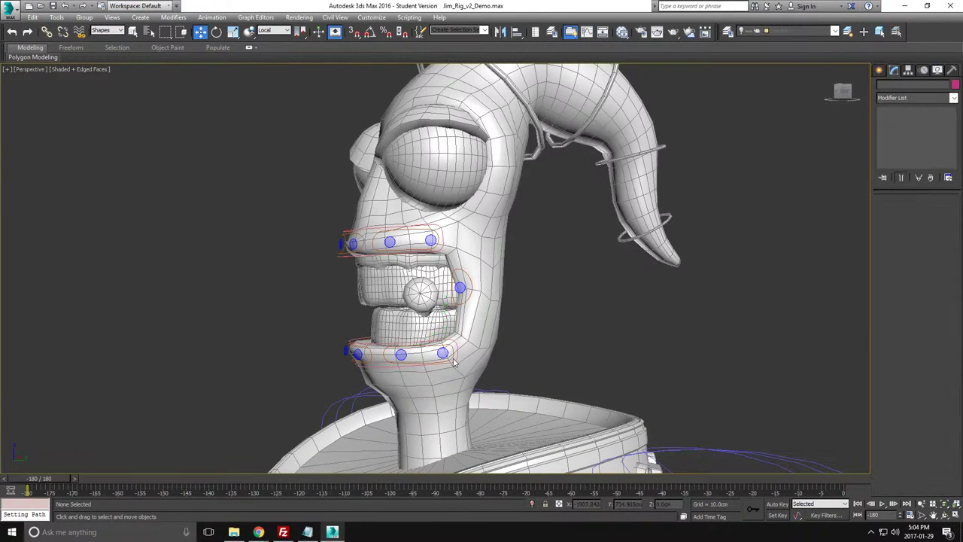
Step: Pull the character's left lower lip, upper lip and mouth corner controls outward to widen that side of the mouth
left_click(406, 365)
left_click_drag(408, 367, 417, 382)
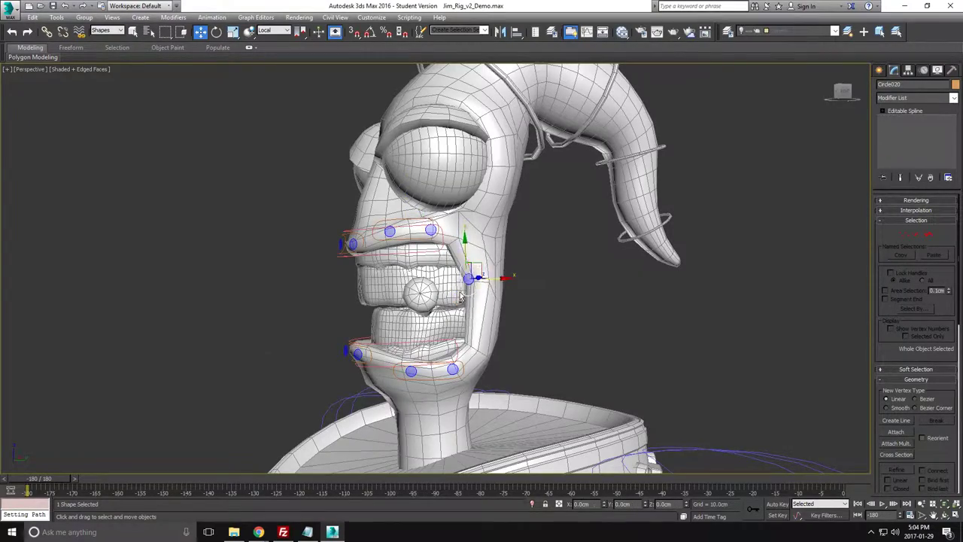
Step: Move and rotate the character's right lower and upper lip group controls to shape a grin
middle_click_drag(461, 298, 450, 354, "alt")
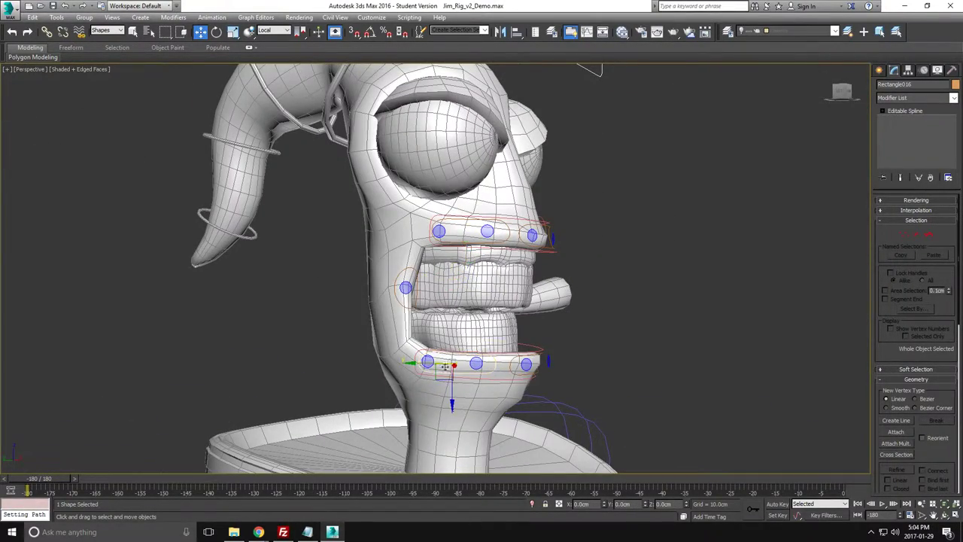
left_click_drag(445, 366, 439, 358)
left_click_drag(470, 322, 486, 351)
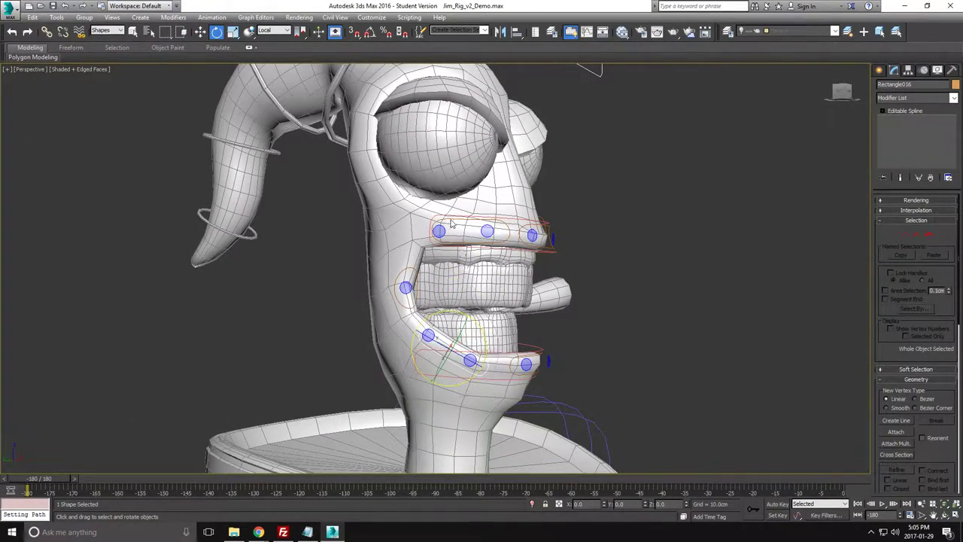
key("w")
left_click_drag(483, 199, 453, 226)
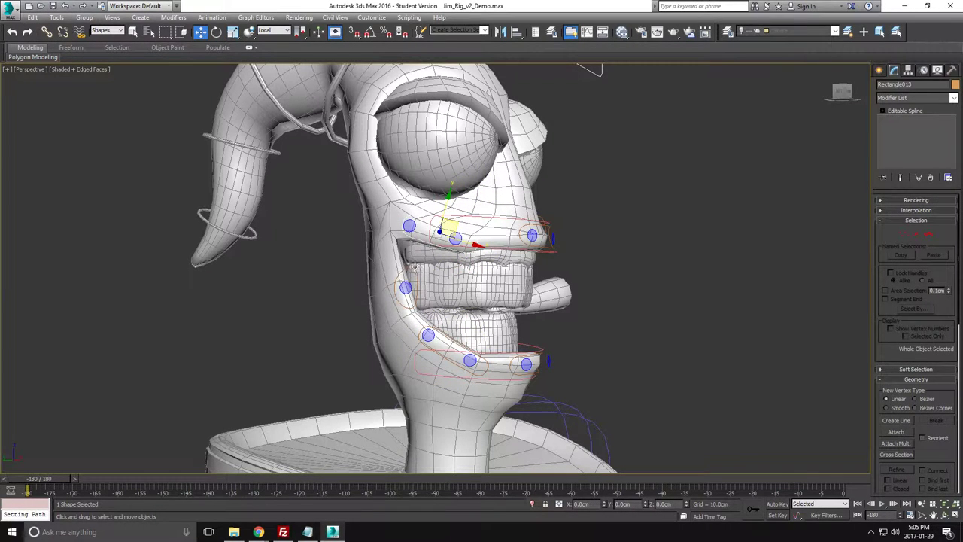
Step: Fine-tune the grin with the individual lip point controls and the front upper and lower lip controls
left_click(408, 226)
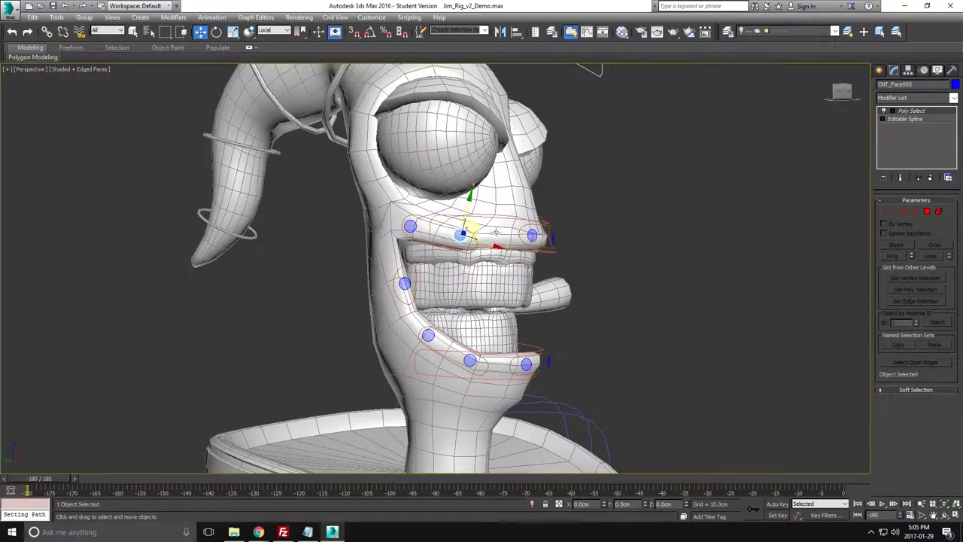
left_click(545, 233)
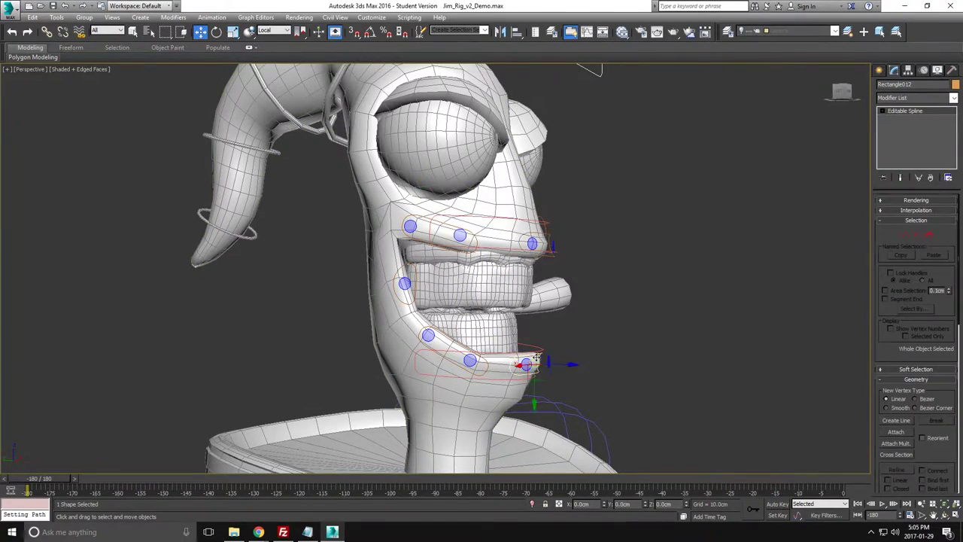
middle_click_drag(537, 393, 621, 308, "alt")
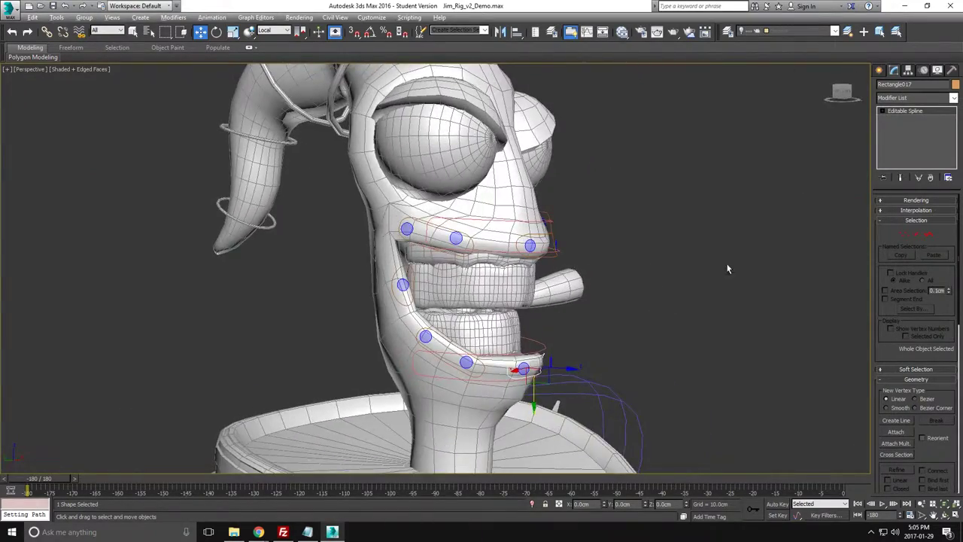
Step: Reset the six eyelid slider controls on the facial panel to their zero transform
middle_click_drag(726, 265, 617, 277, "alt")
scroll(701, 279, "down", 5)
middle_click_drag(709, 278, 547, 297)
middle_click_drag(547, 297, 602, 298, "alt")
left_click_drag(671, 207, 583, 133)
right_click(743, 164, "alt")
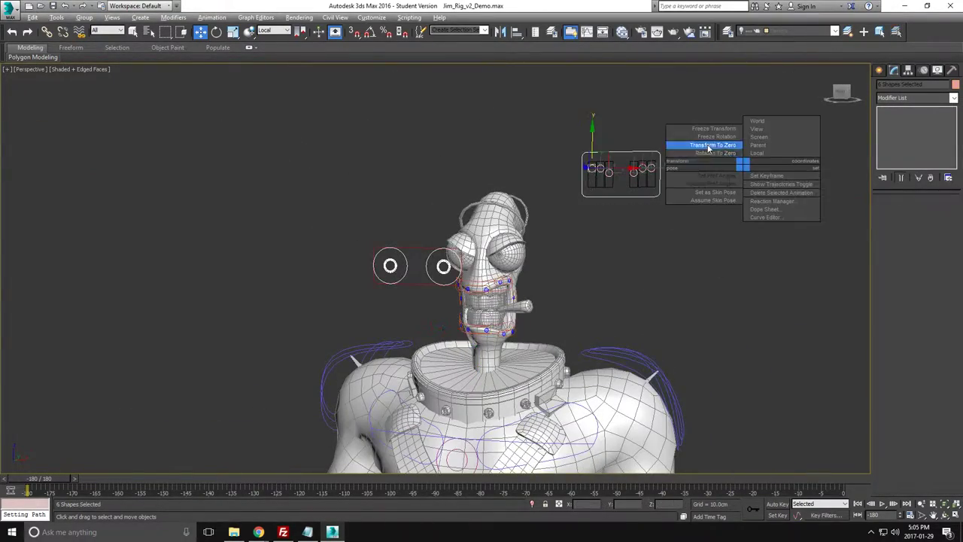
left_click(709, 147)
Step: Select the lower teeth mesh and examine the mouth up close
left_click(561, 251)
scroll(560, 252, "up", 5)
right_click(555, 311, "alt")
left_click(521, 294)
left_click(361, 413)
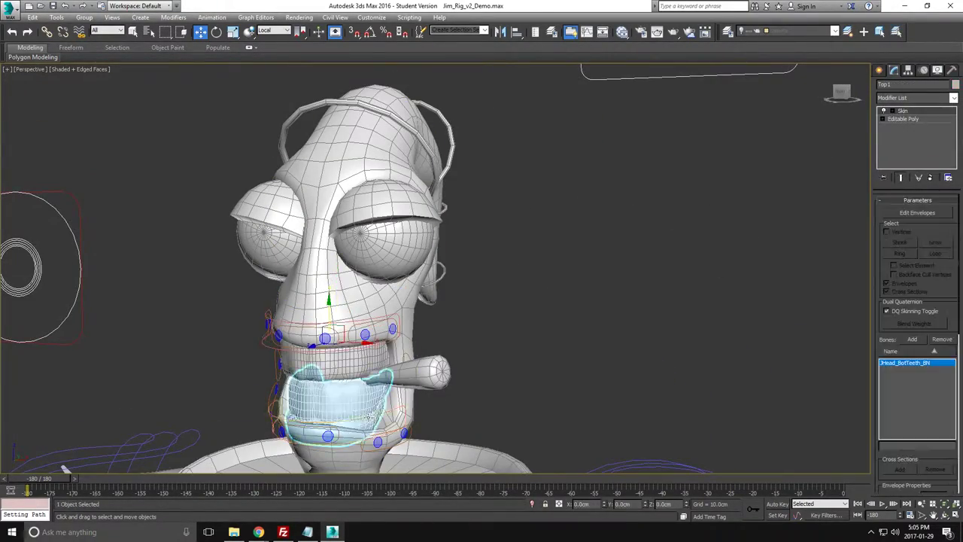
double_click(392, 413)
right_click(525, 356, "alt")
left_click(491, 339)
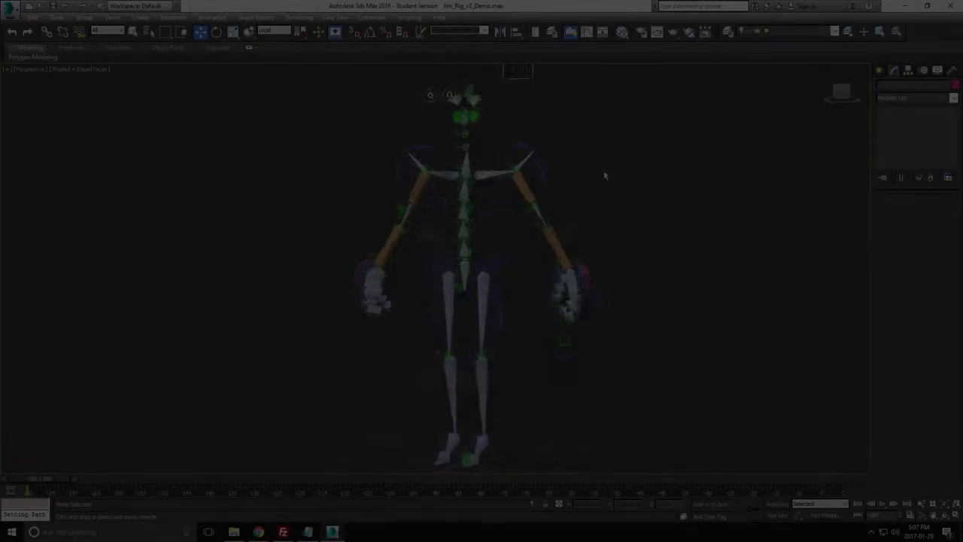
Step: Try stretching the spine bones by moving the torso controls, including Jim_Spine03_CTRL and Circle008
scroll(605, 175, "up", 5)
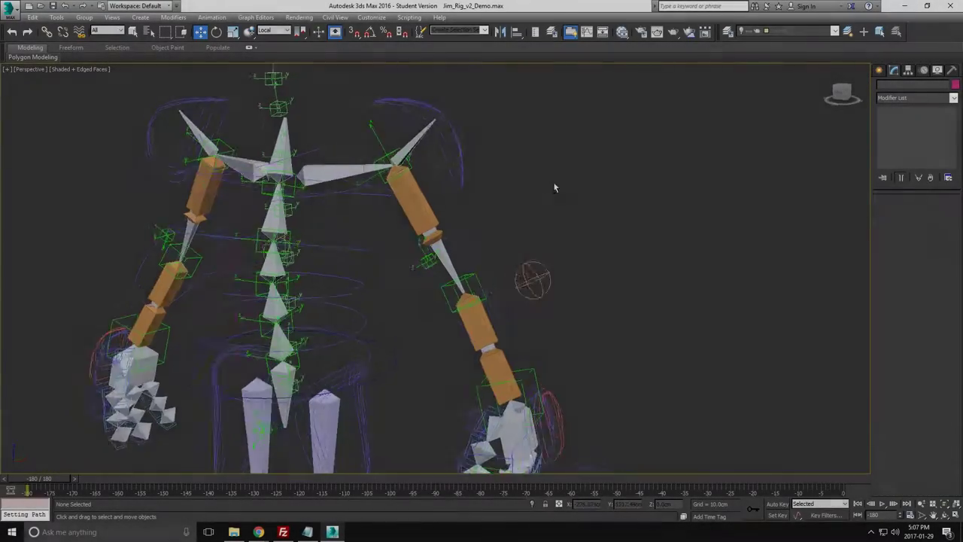
middle_click_drag(553, 185, 467, 203, "alt")
left_click(335, 224)
left_click_drag(332, 223, 379, 280)
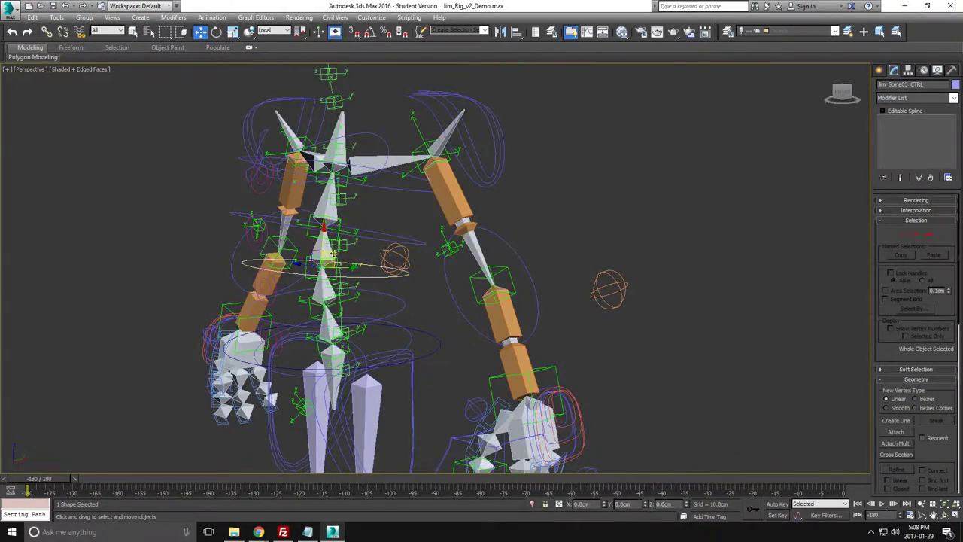
left_click_drag(332, 255, 344, 179)
left_click(285, 206)
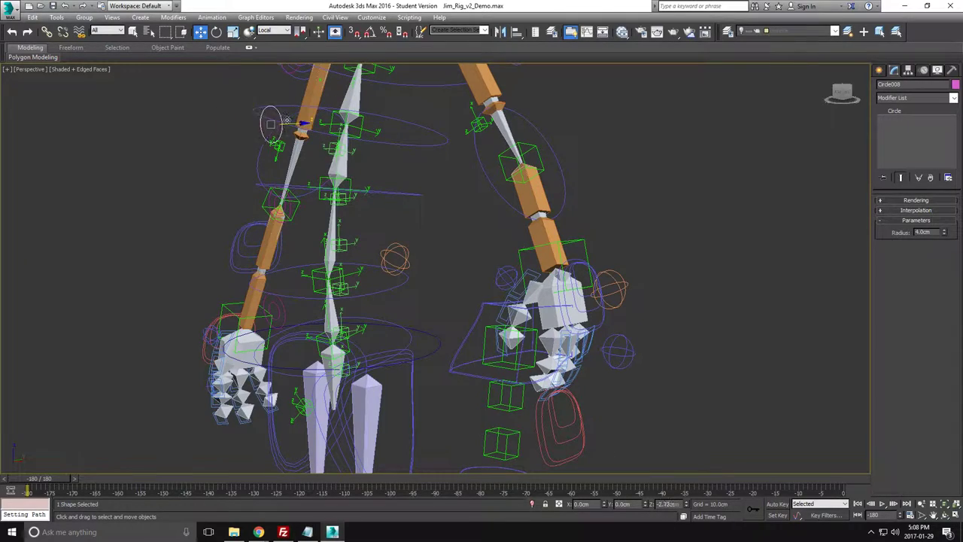
left_click_drag(409, 178, 401, 174)
right_click(437, 218, "alt")
left_click(446, 235)
Step: Try moving the character's left arm controls to test how the arm bones stretch and compress
left_click(539, 305)
middle_click_drag(555, 314, 501, 278, "alt")
left_click_drag(501, 278, 549, 438)
right_click(549, 438)
left_click(549, 438)
middle_click_drag(524, 399, 548, 302)
left_click_drag(532, 287, 542, 153)
right_click(541, 154)
Step: Inspect the Y Scale and Z Scale script expressions on the Jim_L_UpperArm_BN bone
left_click(509, 150)
middle_click_drag(591, 108, 574, 195)
left_click_drag(872, 101, 781, 100)
left_click(832, 69)
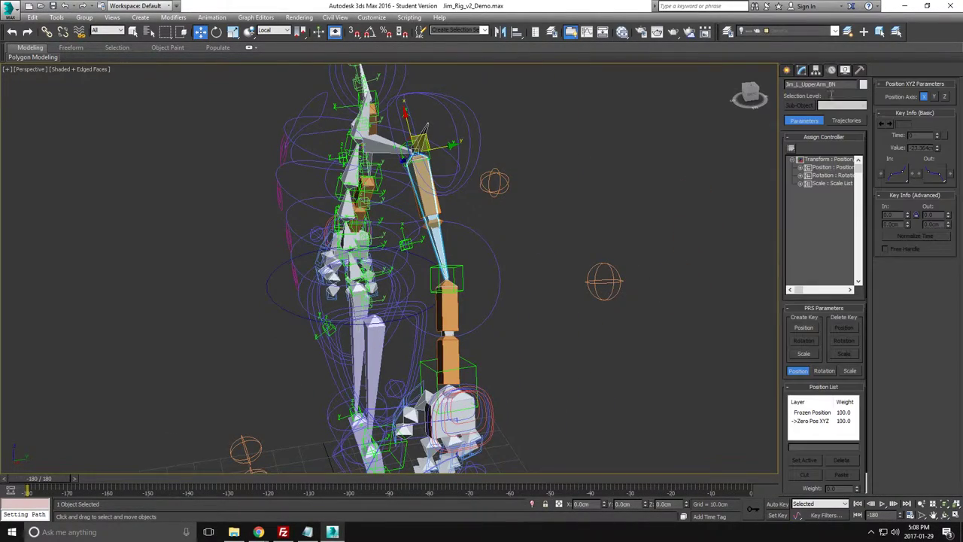
double_click(832, 223)
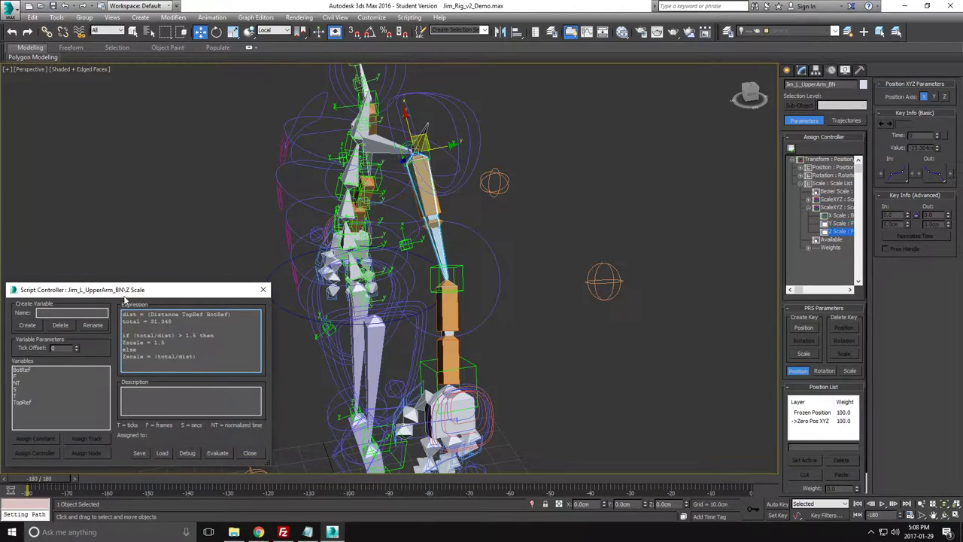
left_click_drag(141, 291, 147, 102)
Step: Try a small move of Jim_L_Elbow_CTRL to test the scale scripts, and close both script controller windows
left_click(480, 340)
left_click(478, 321)
mouse_move(462, 268)
left_mouse_down()
mouse_move(485, 337)
mouse_move(456, 213)
mouse_move(533, 367)
mouse_move(472, 264)
left_mouse_up()
right_click(473, 264)
left_click(263, 100)
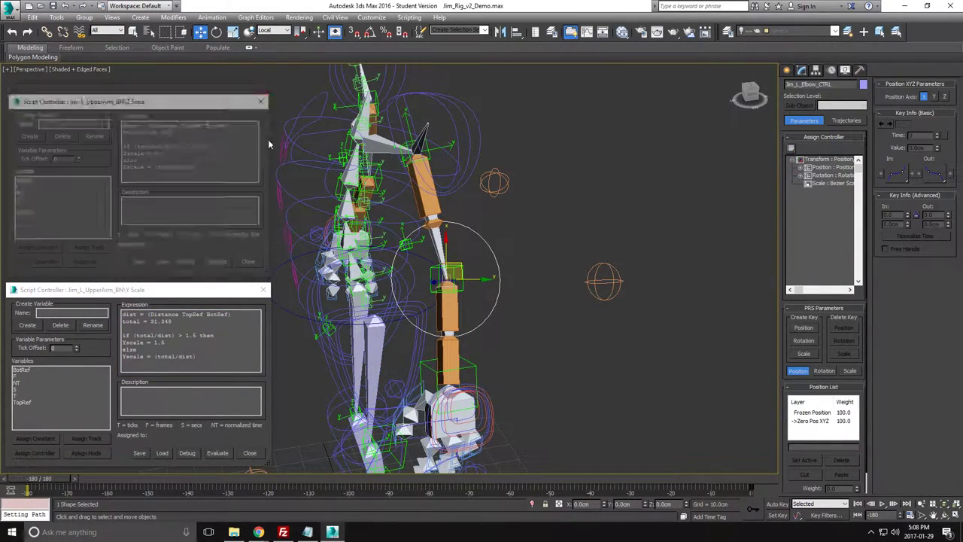
left_click(263, 290)
Step: Try raising the character's left hand control to test the arm's bend and stretch
left_click(472, 412)
left_click(802, 69)
left_click_drag(456, 380, 568, 128)
right_click(567, 128)
Step: Try negative UpperLeg_Squash and LowerLeg_Squash values on Jim_L_IK_Foot_CTRL, and reset both to 0.0
middle_click_drag(226, 316, 580, 180, "alt")
scroll(605, 347, "down", 4)
middle_click_drag(606, 348, 563, 378, "alt")
left_click(562, 378)
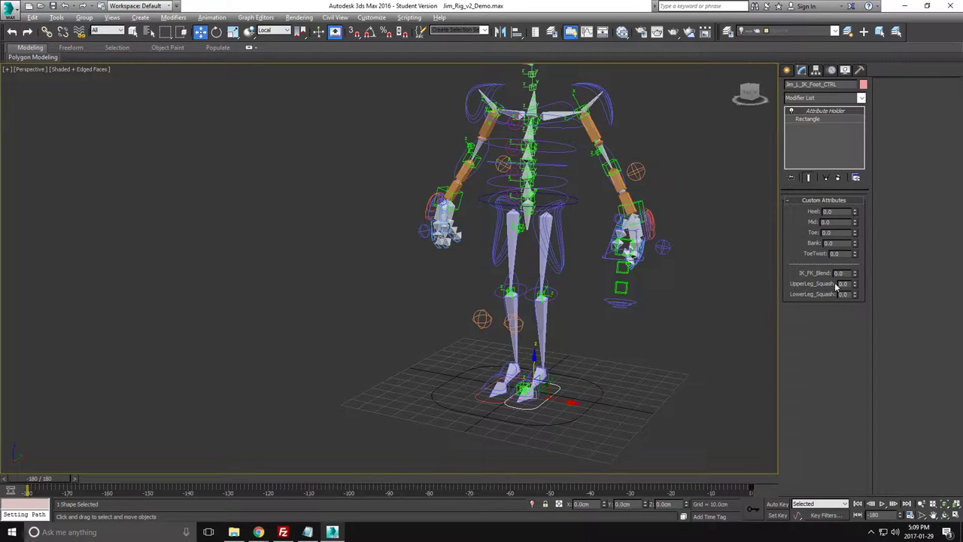
middle_click_drag(551, 227, 474, 250)
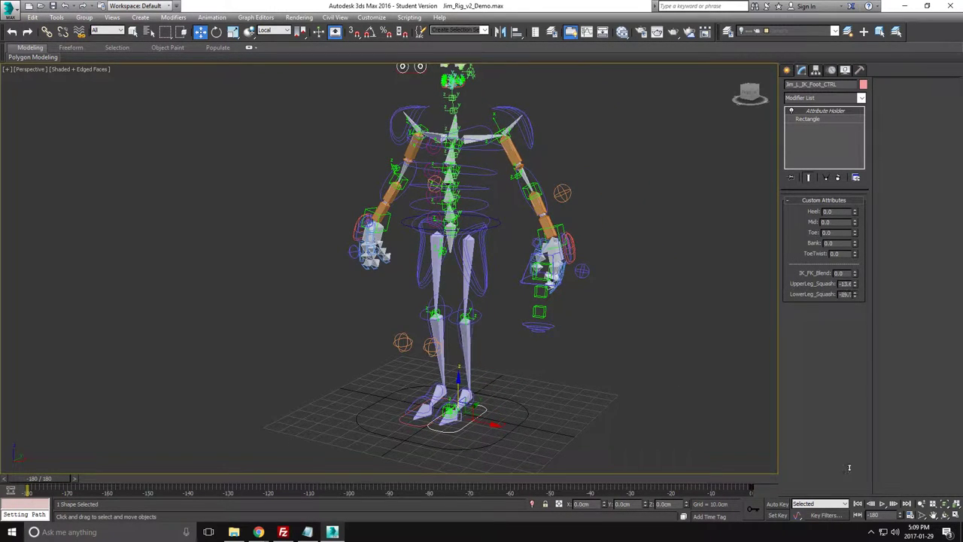
right_click(858, 285)
Step: Move the Rectangle002 eye target control in front of the head to test the eye bones
middle_click_drag(522, 210, 576, 228)
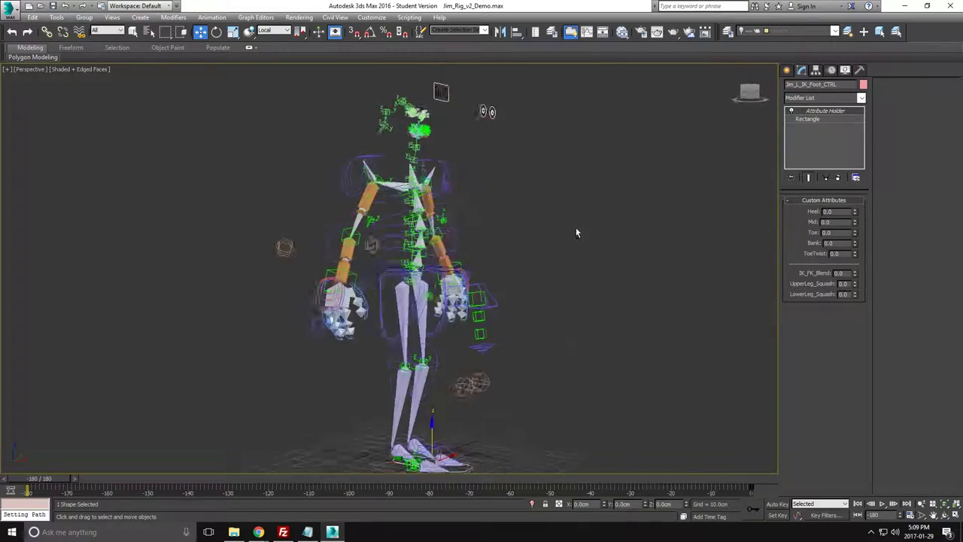
scroll(491, 89, "up", 6)
left_click(514, 170)
middle_click_drag(515, 171, 547, 193, "alt")
left_click_drag(530, 170, 667, 164)
middle_click_drag(666, 162, 519, 236, "alt")
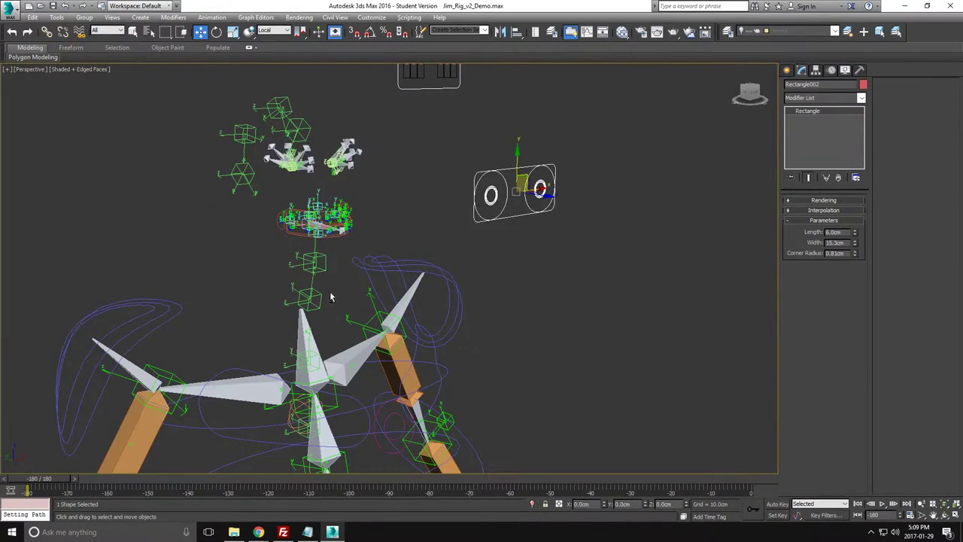
Step: Inspect Jim_R_Total_Finger_CTRL and the rotation controller list of Jim_R_Index_01_CTRL on the right hand
middle_click_drag(330, 296, 370, 301, "alt")
middle_click_drag(370, 301, 398, 176)
scroll(398, 176, "down", 4)
middle_click_drag(452, 444, 479, 312)
left_click(234, 280)
key("r")
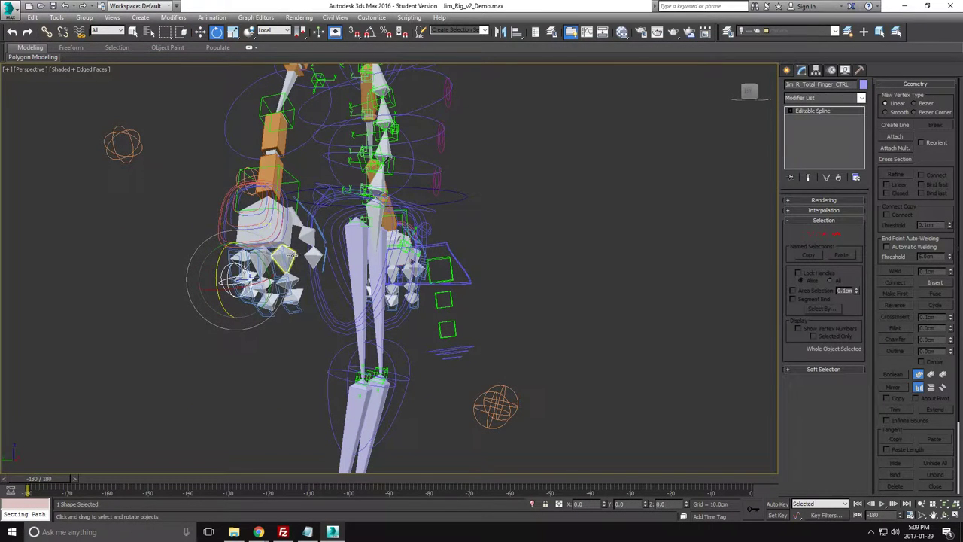
left_click(287, 265)
left_click(831, 70)
left_click(800, 175)
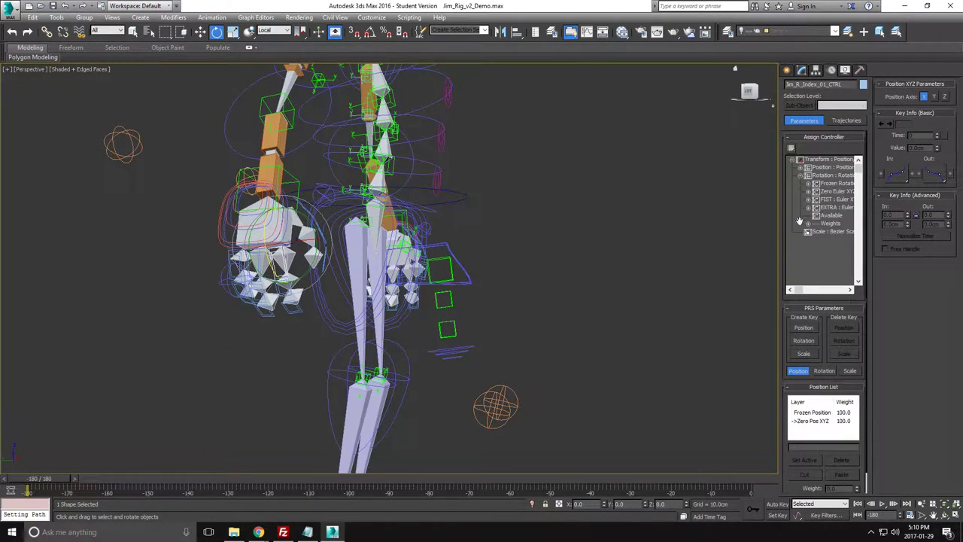
Step: Examine the parameter wiring between the rotations of Jim_R_Index_01_CTRL and Jim_R_Total_Finger_CTRL, and close the wiring window
key("alt+5")
left_click_drag(490, 173, 638, 168)
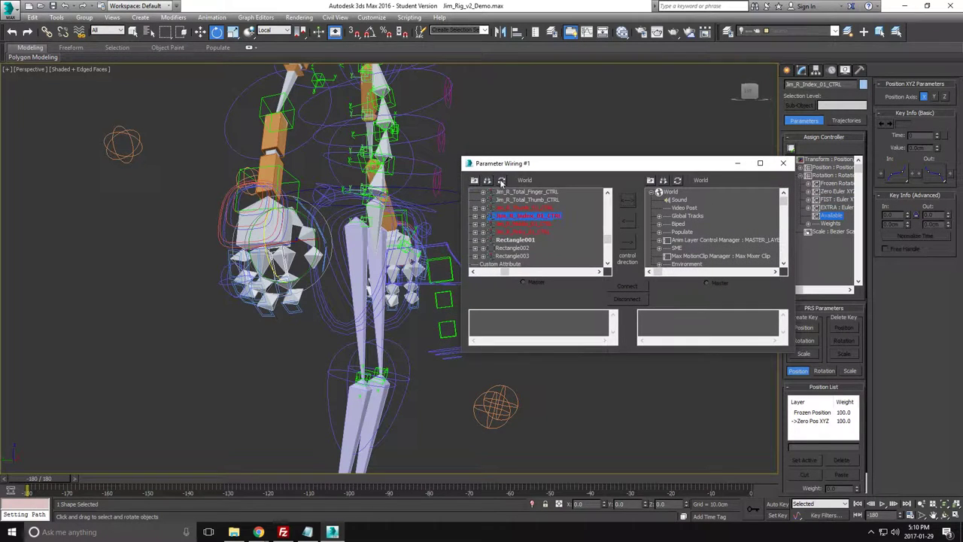
left_click(220, 289)
left_click(223, 289)
left_click(677, 181)
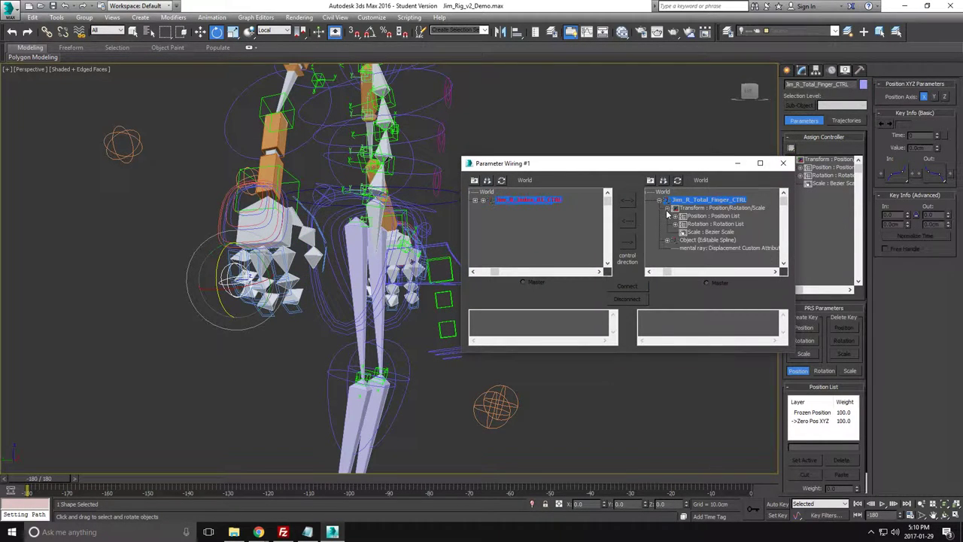
left_click(663, 181)
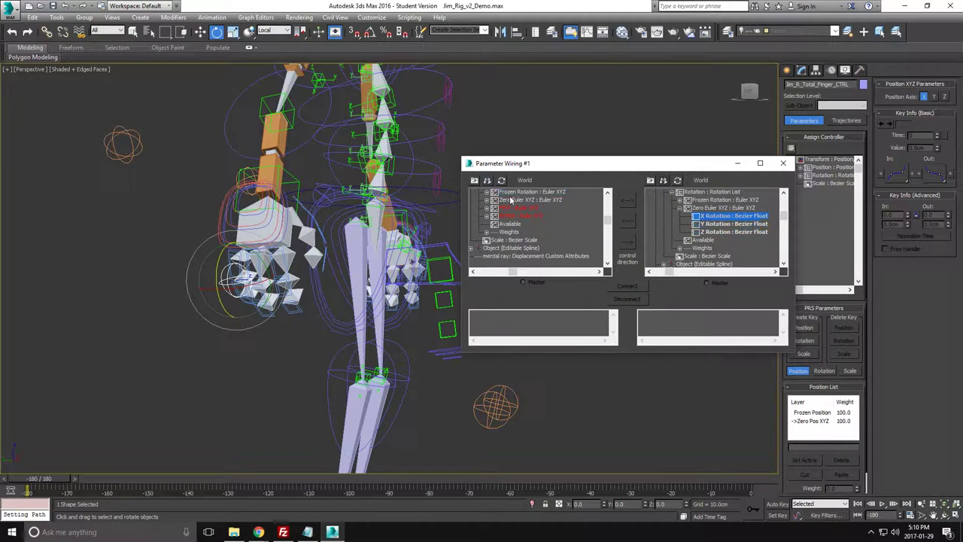
left_click(783, 163)
middle_click_drag(566, 254, 489, 252, "alt")
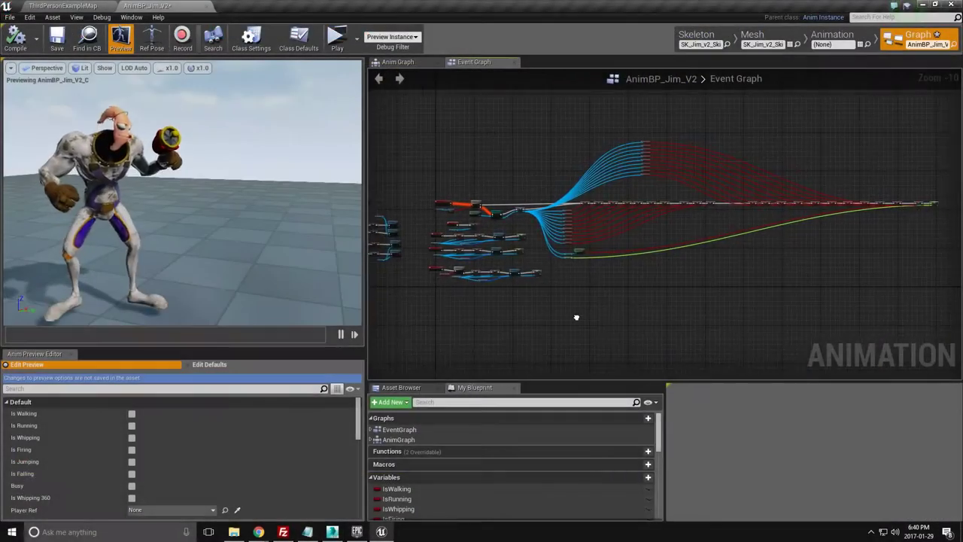
Step: In the Unreal Editor, examine the AnimBP_Jim_V2 Event Graph from its event groups to the end of the execution chain
right_click_drag(576, 318, 721, 311)
scroll(527, 265, "up", 8)
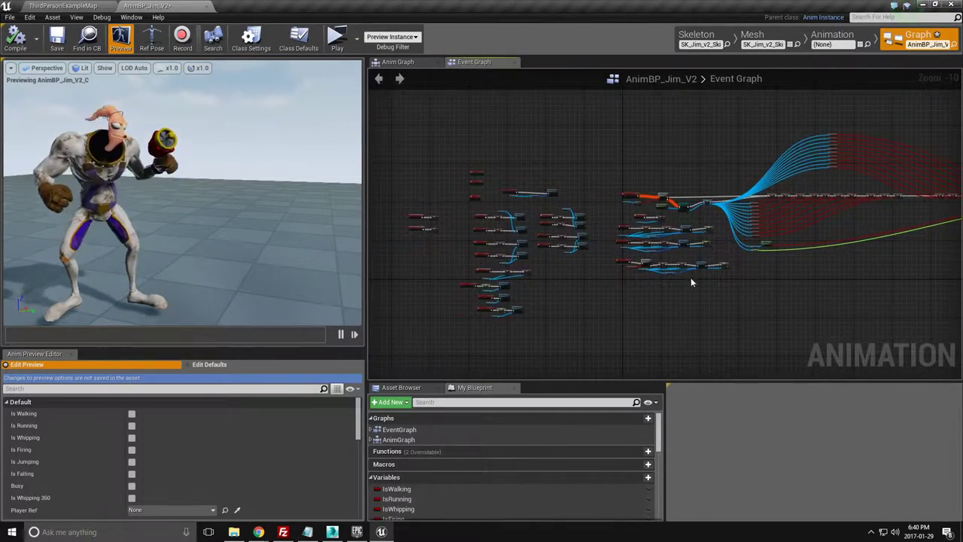
right_click_drag(587, 288, 284, 309)
scroll(773, 337, "down", 2)
scroll(609, 246, "down", 3)
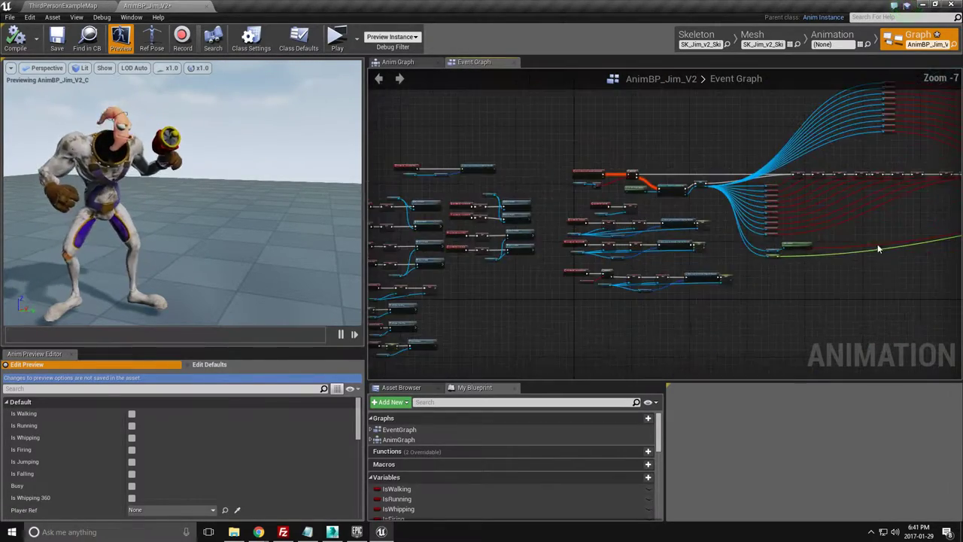
right_click_drag(878, 249, 377, 280)
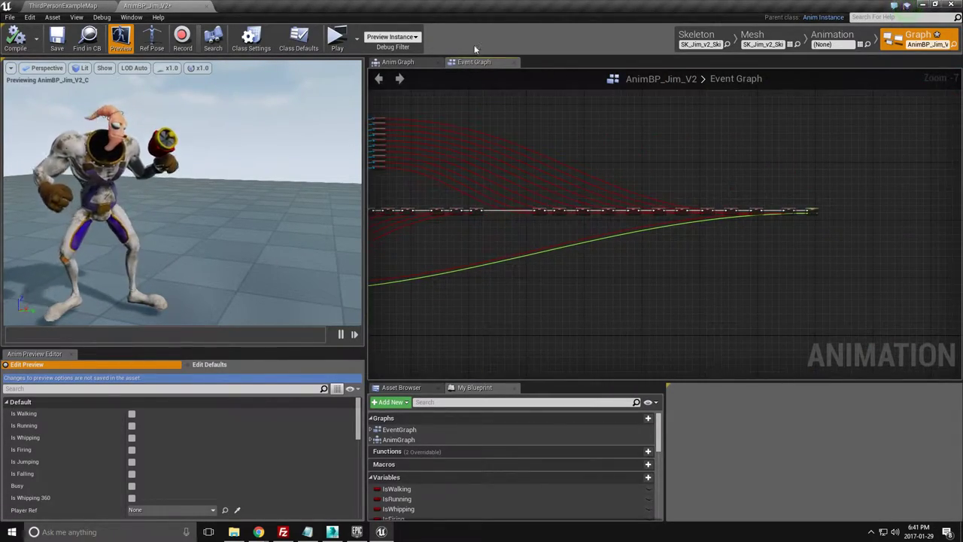
Step: Open the Anim Graph and examine its blend chain from the Final Animation Pose back to the first nodes
left_click(399, 63)
scroll(716, 189, "up", 9)
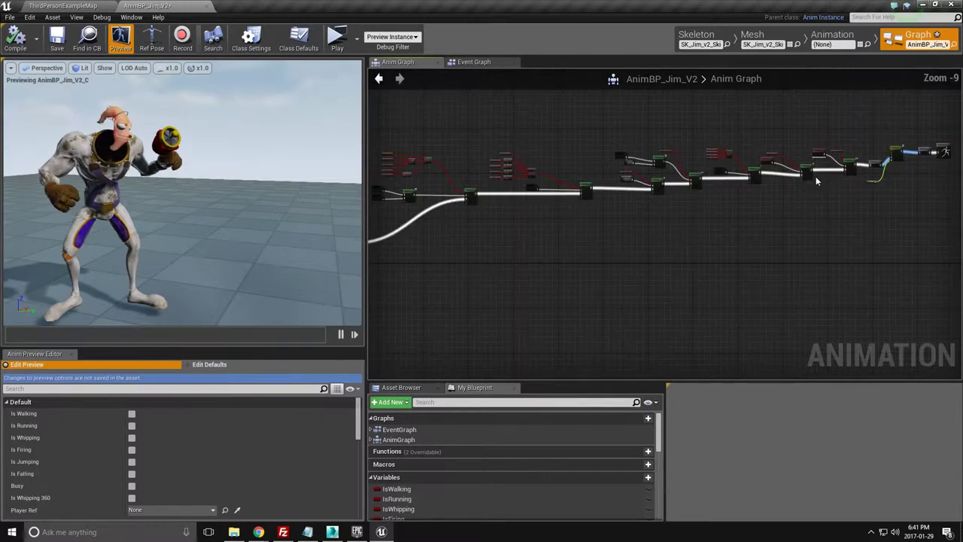
right_click_drag(706, 268, 703, 288)
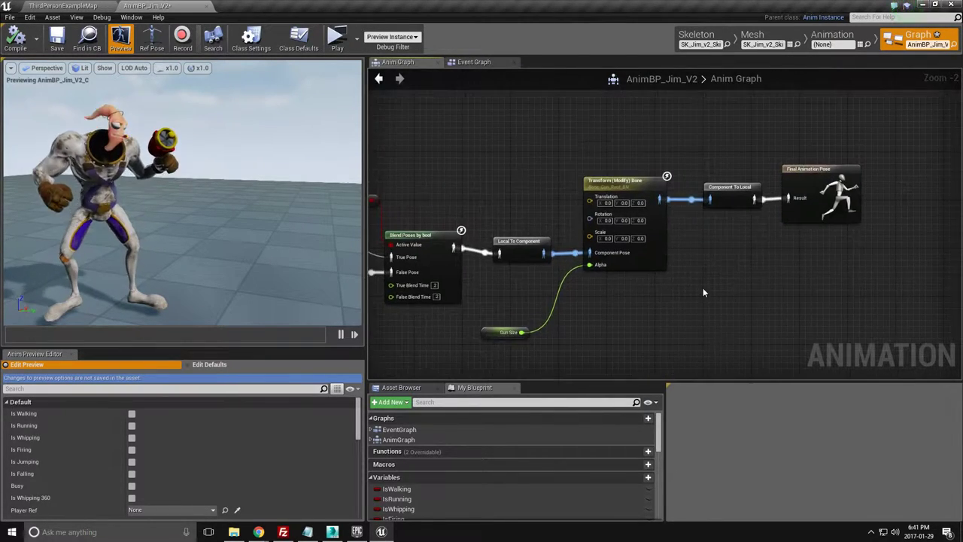
scroll(704, 290, "down", 2)
right_click_drag(585, 317, 940, 265)
scroll(728, 292, "down", 1)
scroll(728, 292, "down", 1)
right_click_drag(533, 329, 945, 249)
right_click_drag(452, 331, 926, 194)
scroll(535, 202, "down", 5)
right_click_drag(424, 249, 460, 254)
scroll(593, 222, "up", 8)
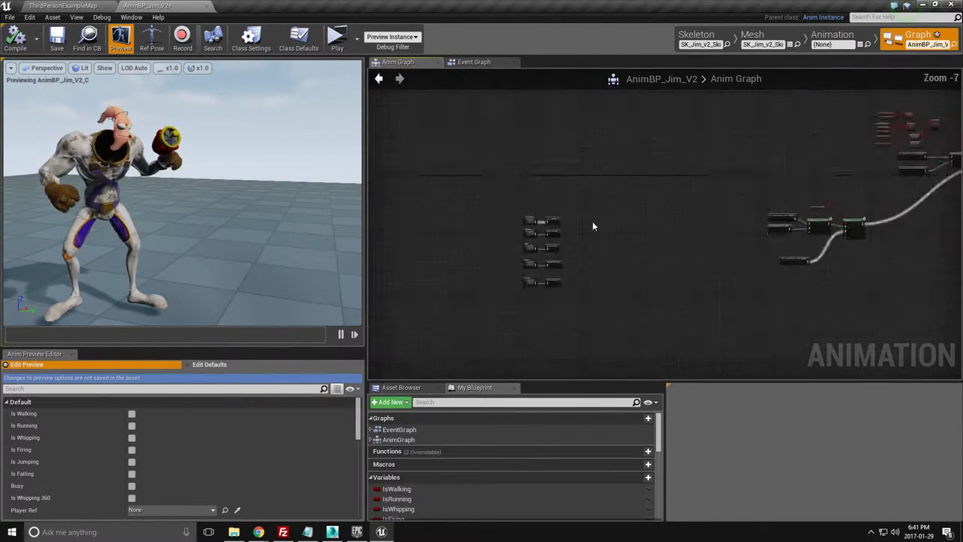
Step: Open the Locomotion state machine and examine its idle, walk, run, jump, elevator and whip states
left_click(510, 194)
double_click(510, 194)
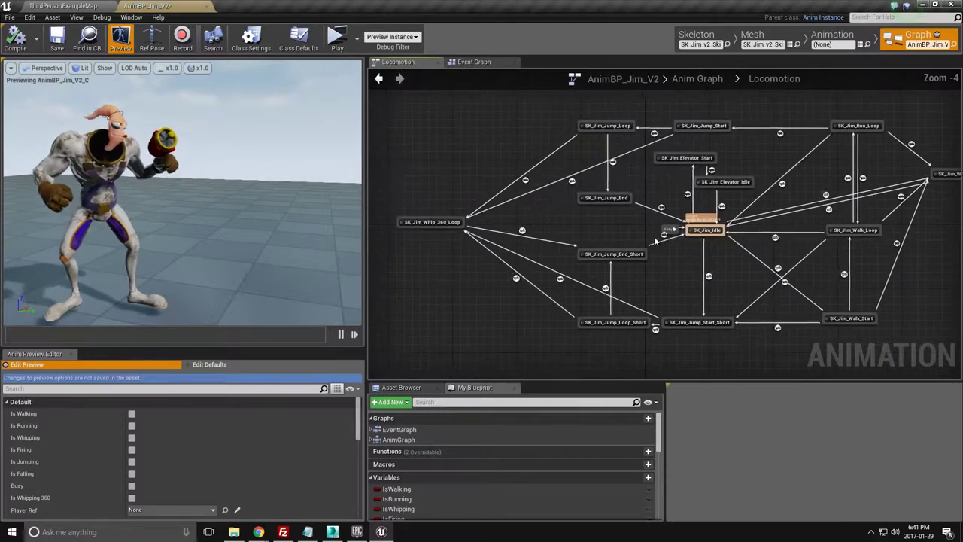
right_click(691, 205)
left_click(649, 178)
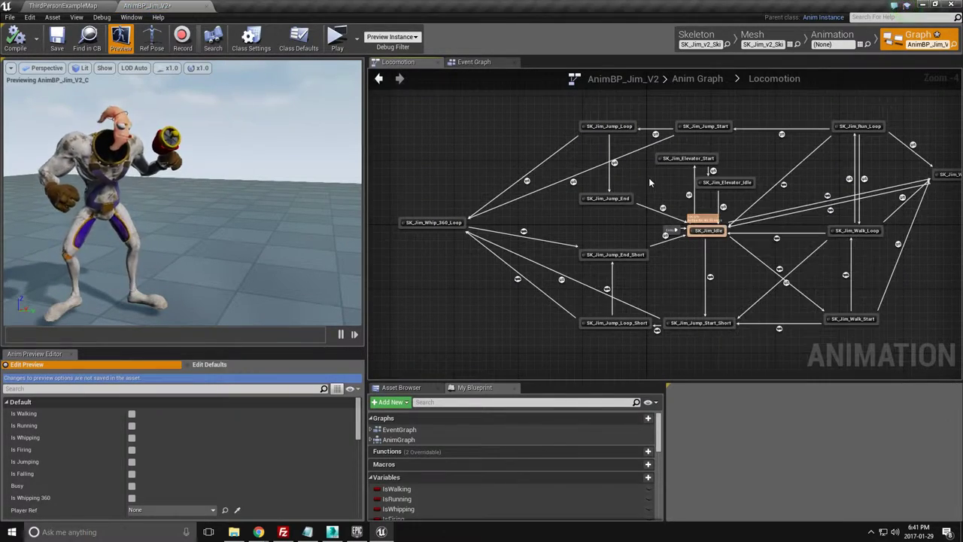
right_click_drag(791, 223, 769, 237)
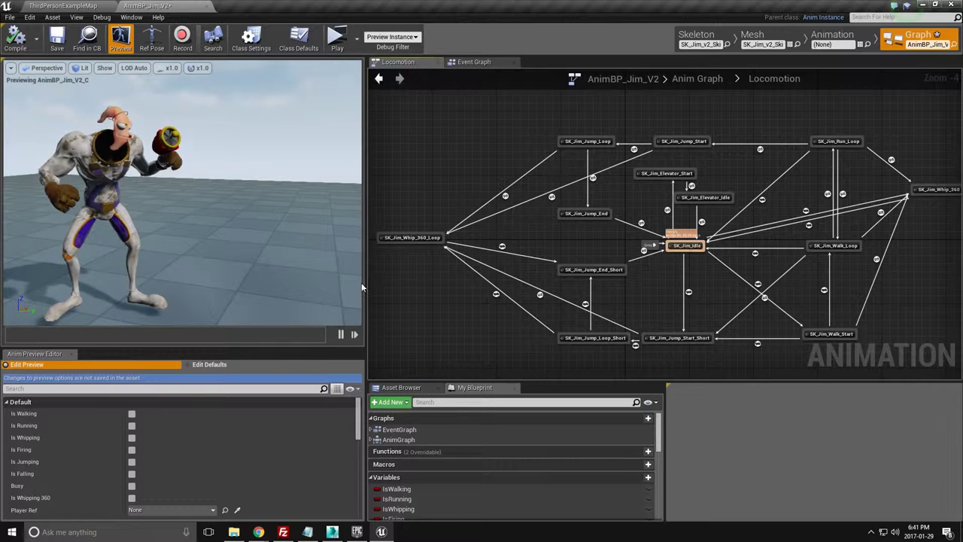
Step: Widen the preview viewport and frame the whole character in it
left_click_drag(367, 285, 559, 308)
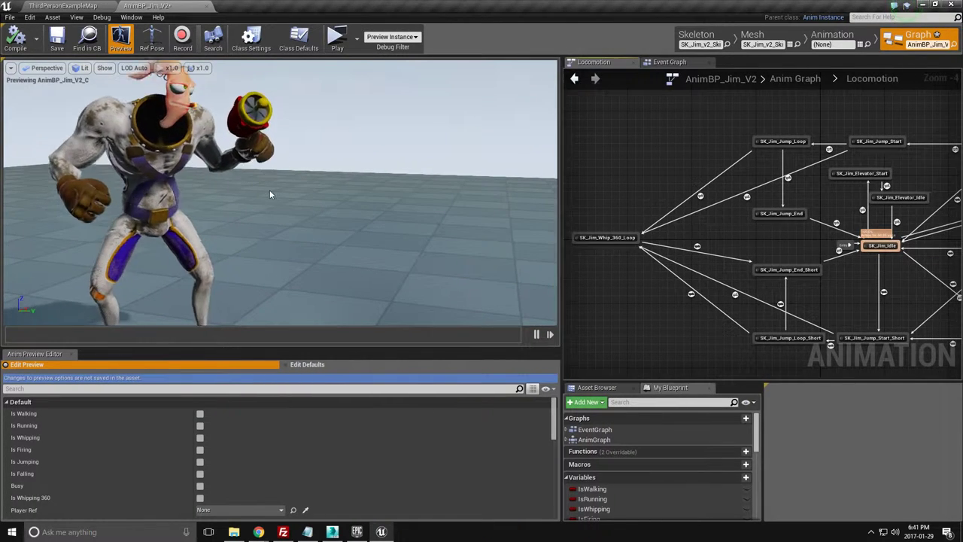
left_click_drag(361, 211, 371, 274)
left_click_drag(219, 207, 269, 190)
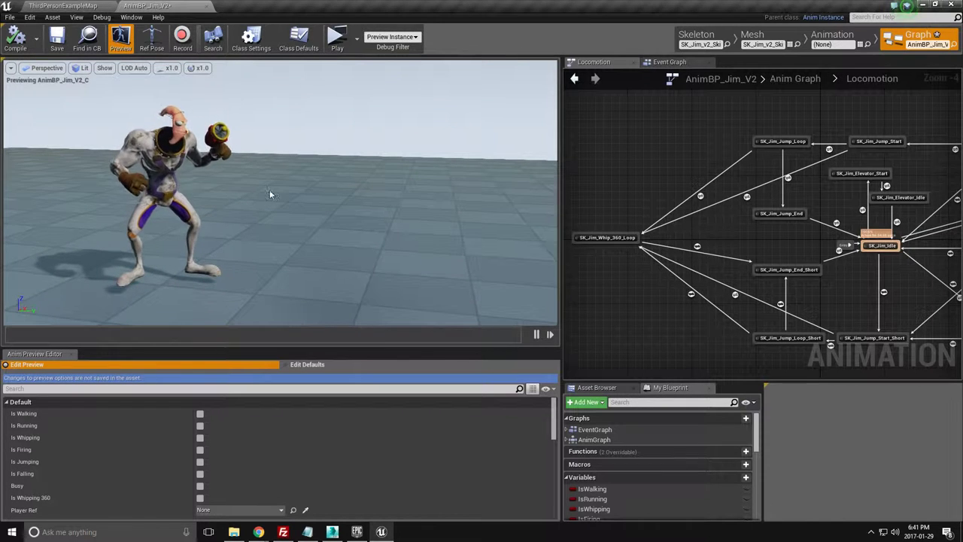
Step: Preview a whipping run by enabling Is Walking, Is Running and Is Whipping
left_click(201, 438)
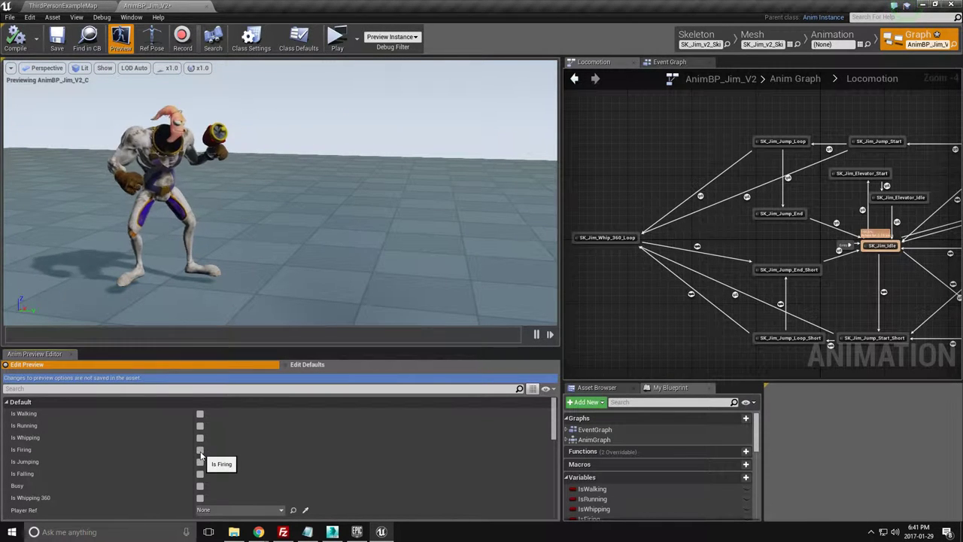
left_click(199, 415)
left_click(201, 427)
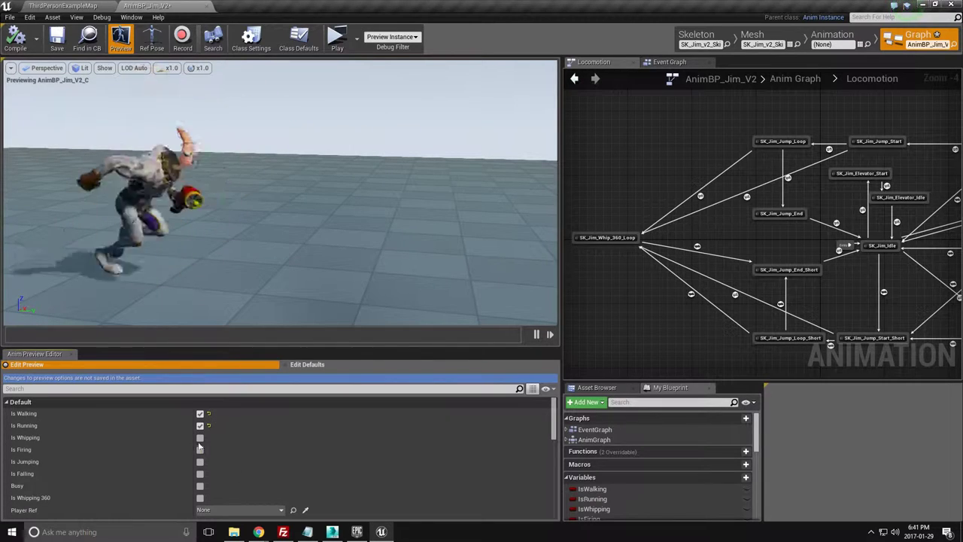
left_click(200, 438)
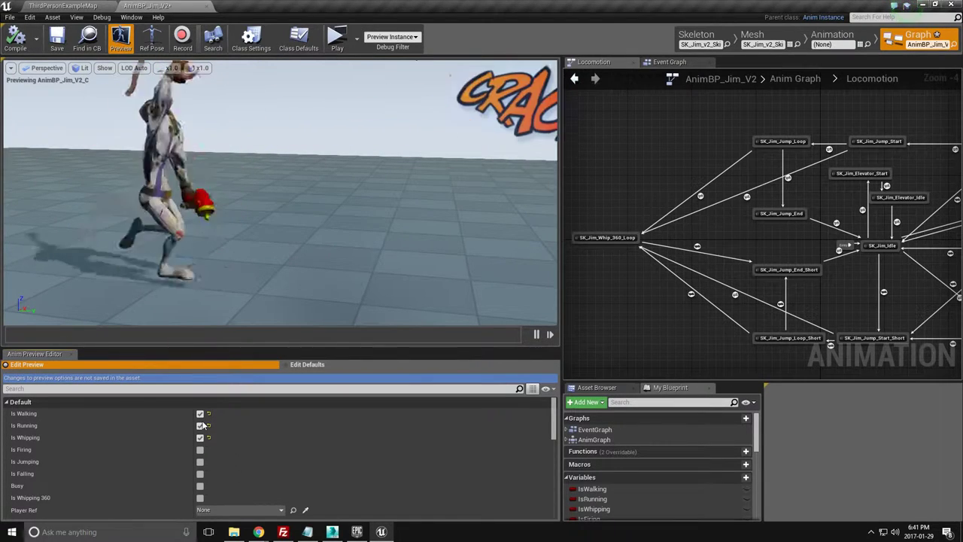
Step: Disable Is Running, Is Walking and Is Whipping one after another in the preview options
left_click(201, 426)
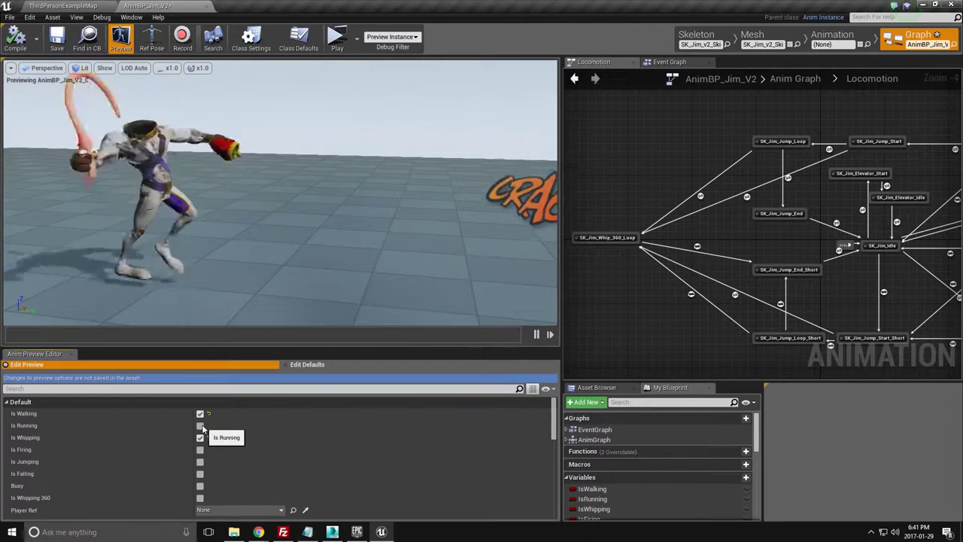
left_click(199, 415)
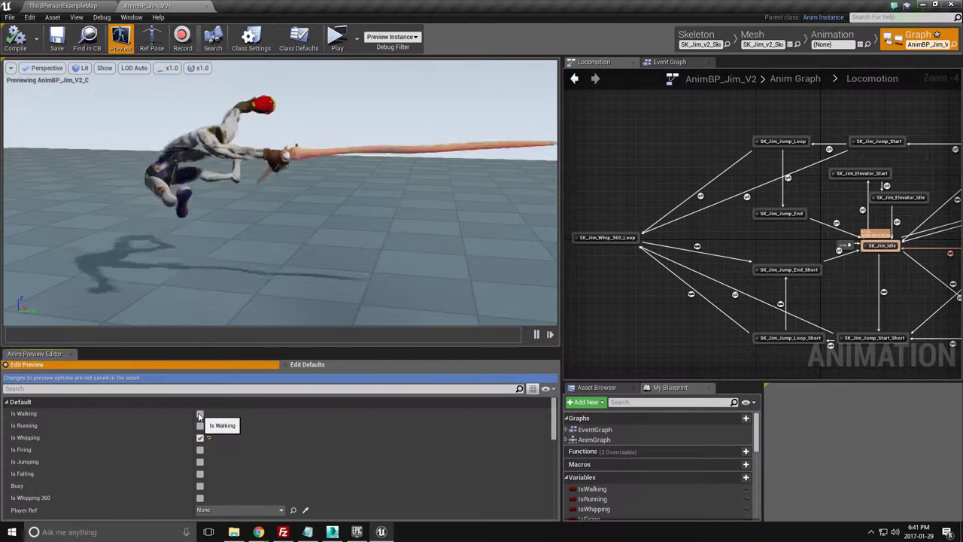
left_click(200, 438)
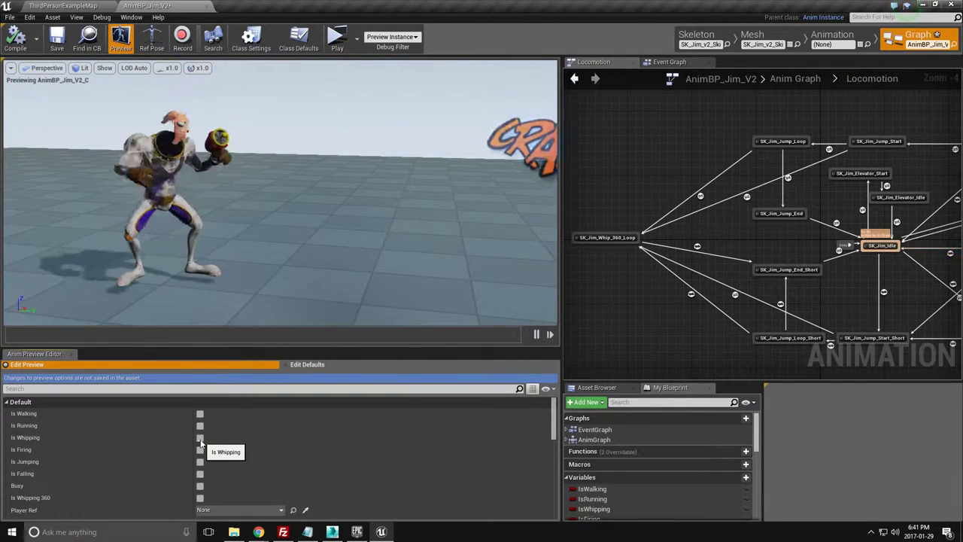
Step: Preview the airborne animations by switching Is Jumping, Is Falling and Is Whipping 360 on and off
left_click(200, 461)
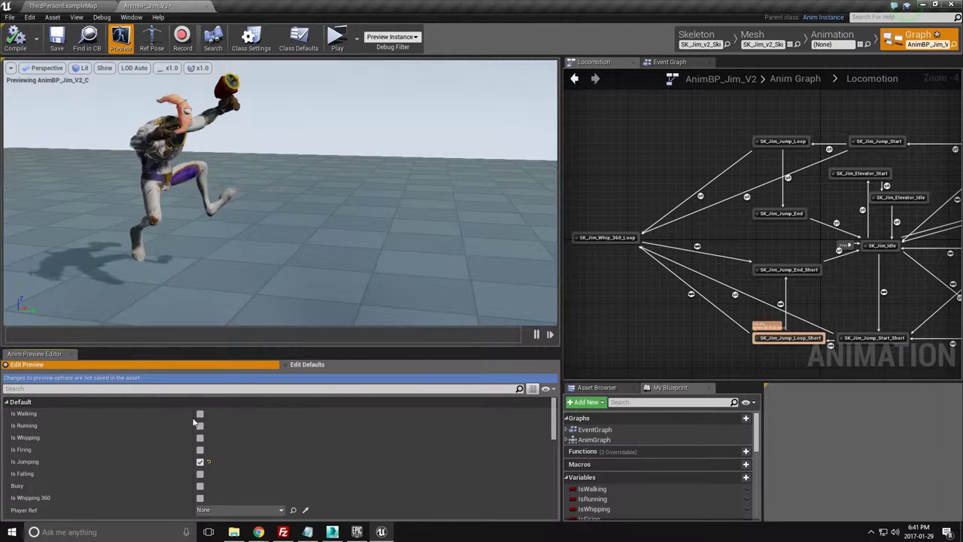
left_click(200, 462)
left_click(200, 474)
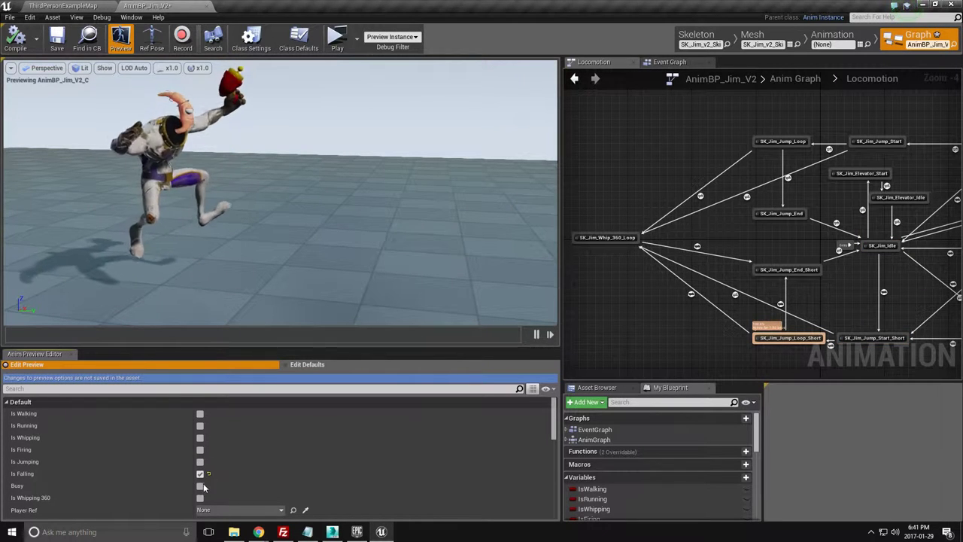
left_click(200, 498)
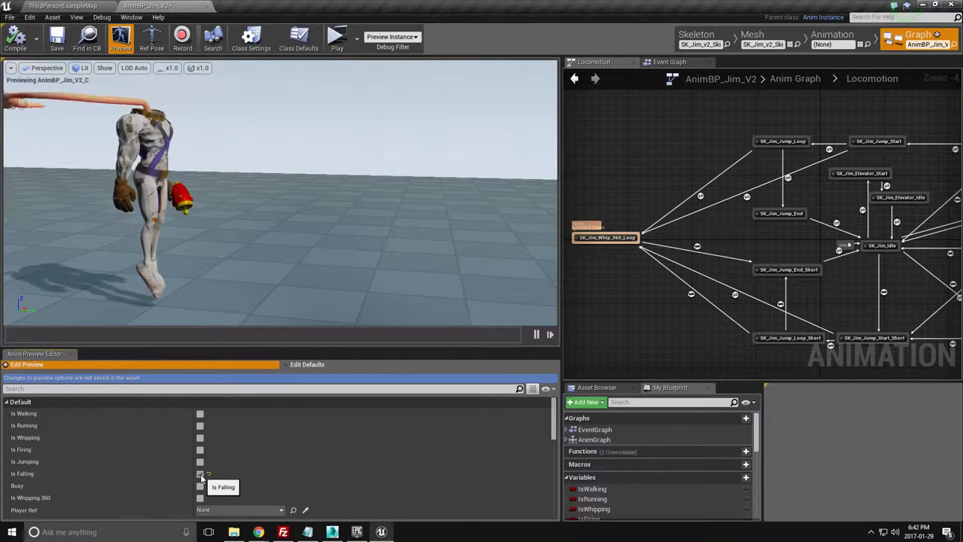
left_click(199, 496)
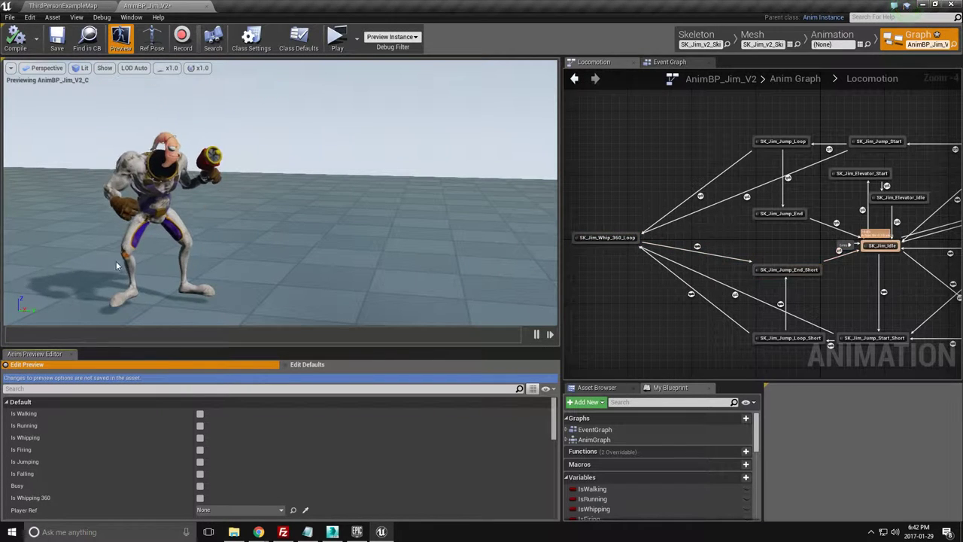
Step: Preview the emote animations by enabling and disabling Emote UP, Emote Left and Emote Down in turn
scroll(214, 433, "down", 3)
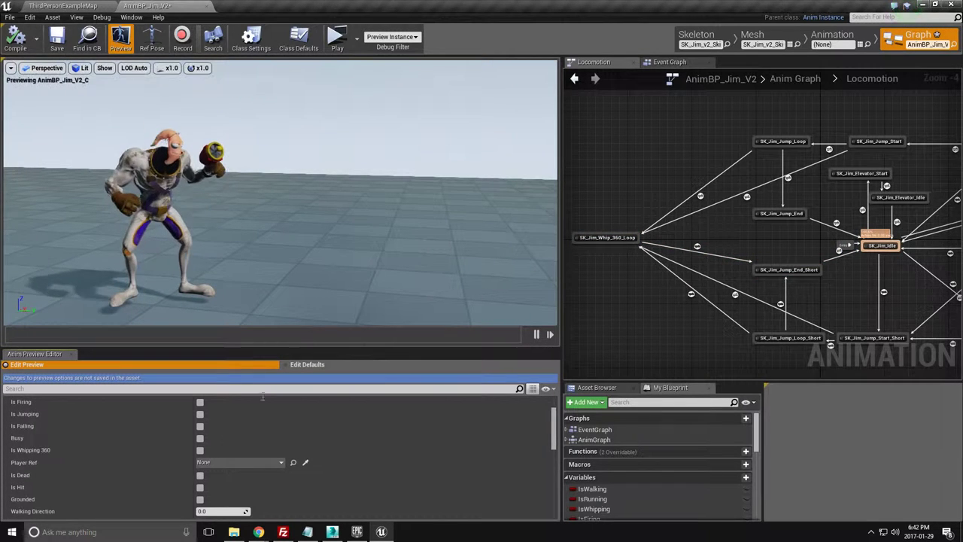
scroll(218, 488, "down", 1)
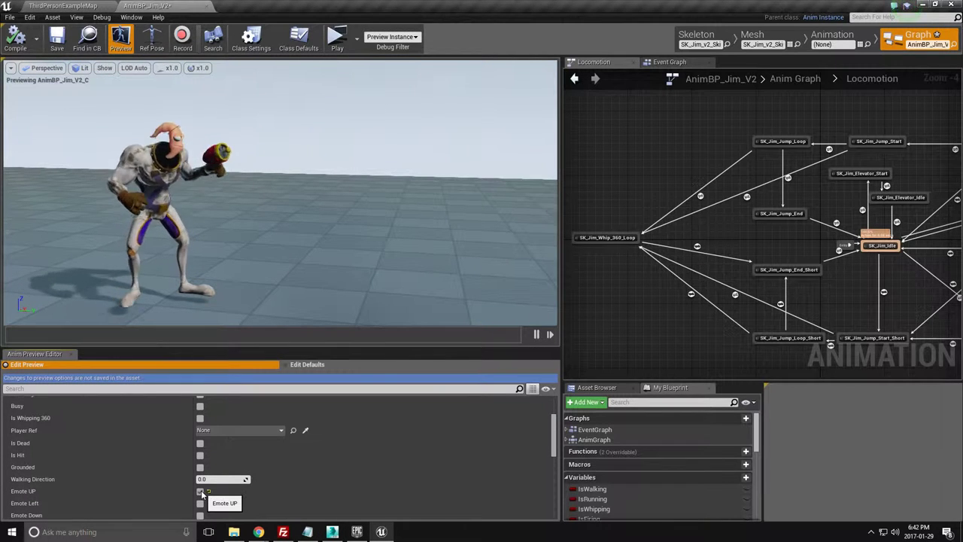
left_click(200, 492)
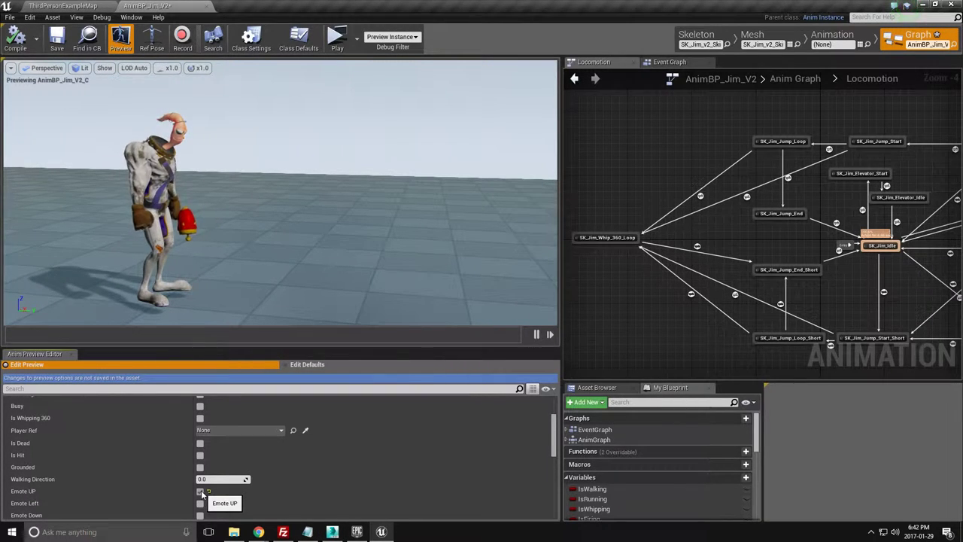
left_click(200, 492)
left_click(200, 504)
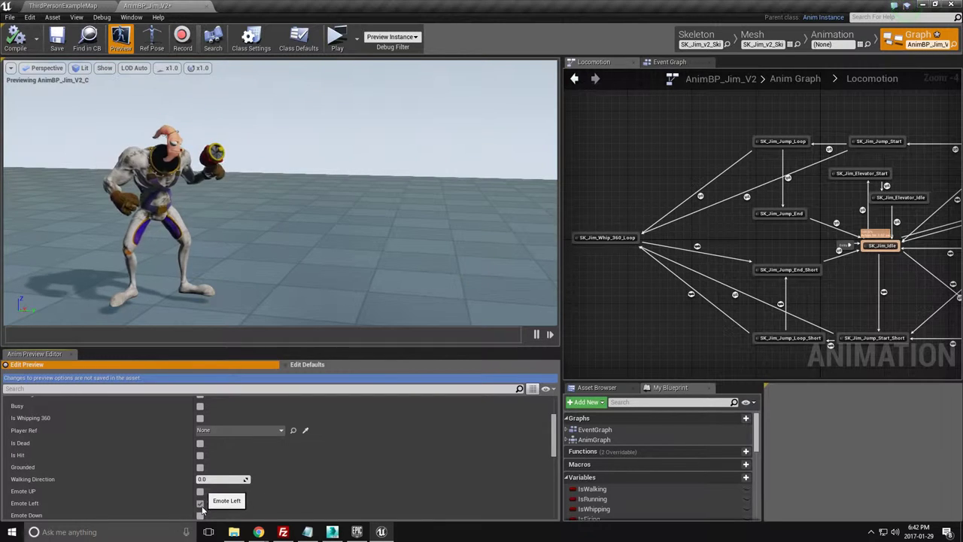
scroll(201, 507, "down", 1)
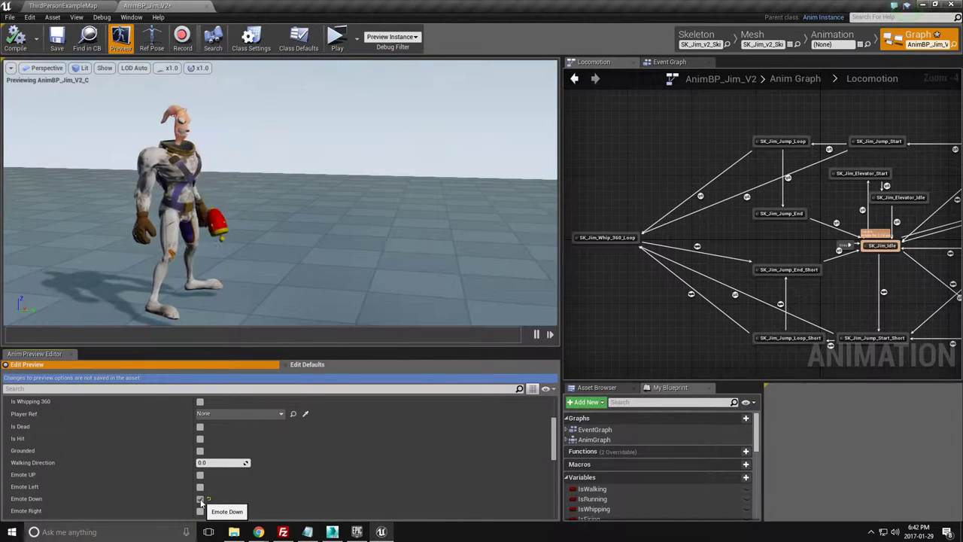
scroll(201, 503, "down", 2)
left_click(201, 496)
Step: Try different Gun Size and Idle Break values in the preview options and reset both to 0.0
scroll(229, 504, "down", 1)
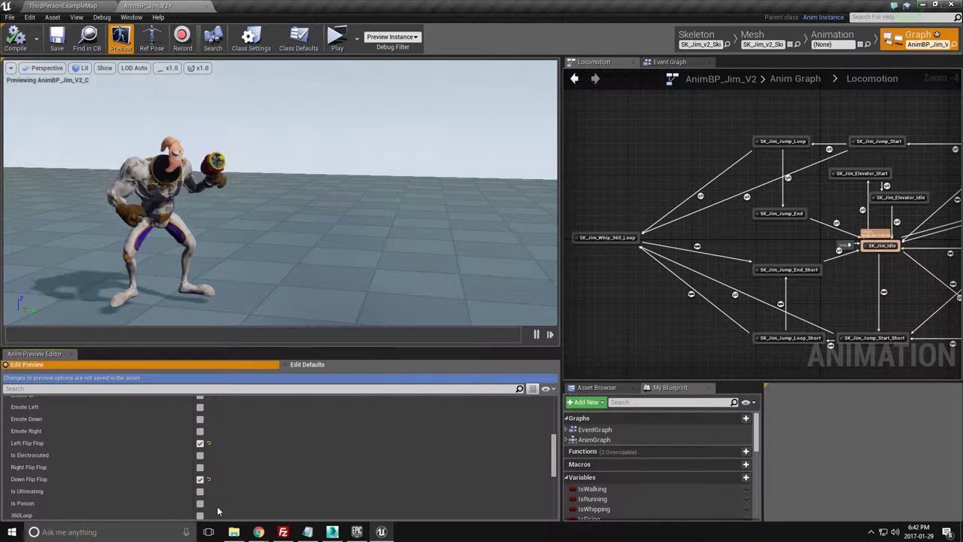
scroll(215, 474, "down", 3)
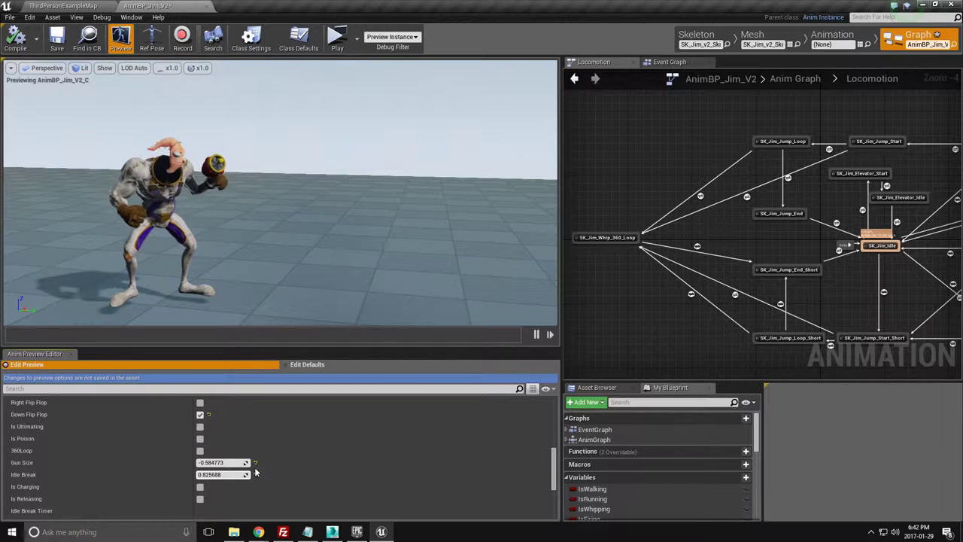
scroll(249, 488, "down", 1)
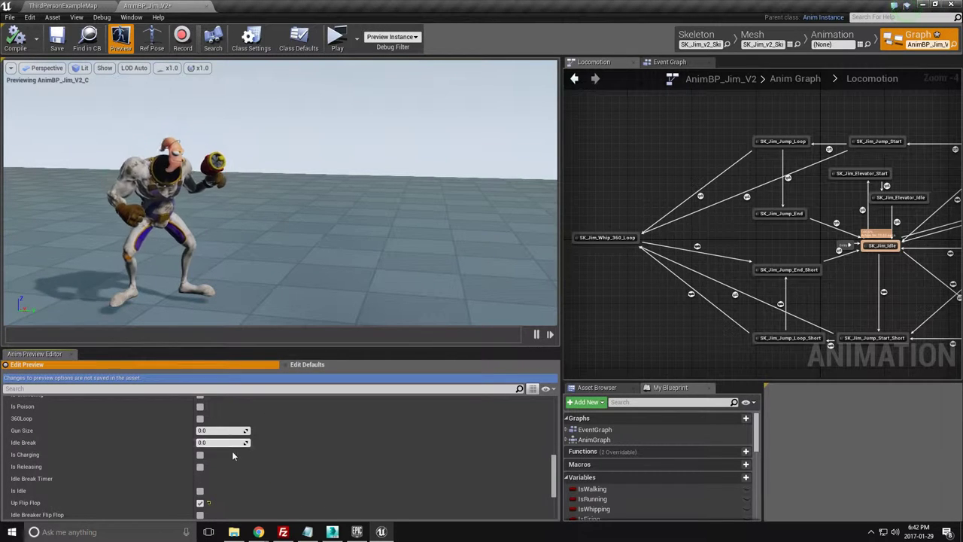
scroll(203, 474, "down", 1)
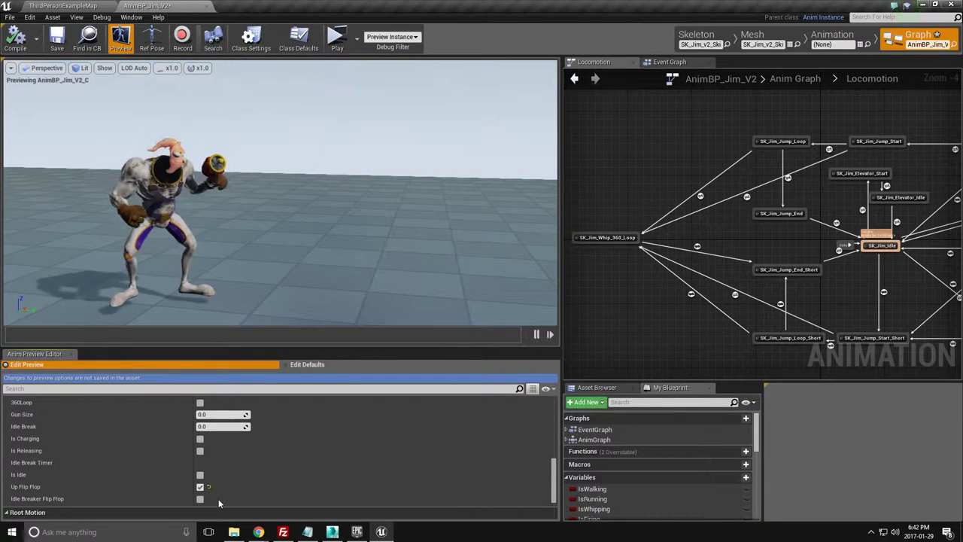
Step: Preview a turning walk by enabling Is Walking and setting Walking Direction to about 0.73
scroll(218, 499, "up", 5)
scroll(221, 501, "up", 3)
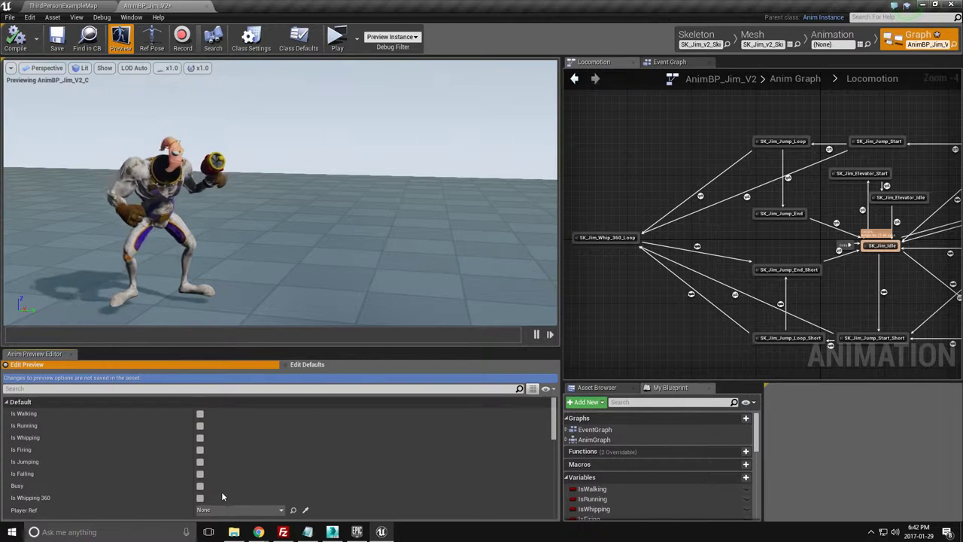
scroll(211, 449, "down", 3)
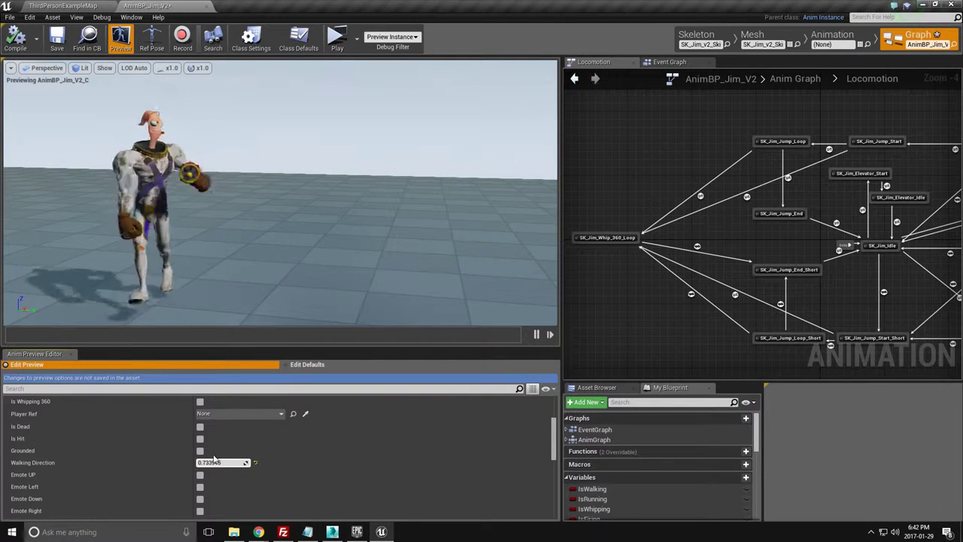
Step: Preview a turning run by enabling Is Running and varying Walking Direction to about -0.36
scroll(213, 458, "up", 3)
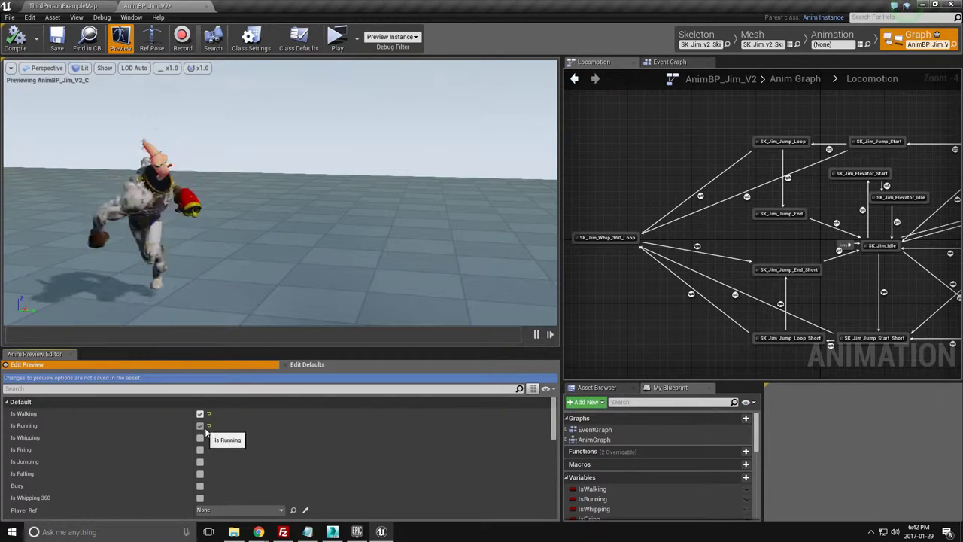
scroll(237, 441, "down", 1)
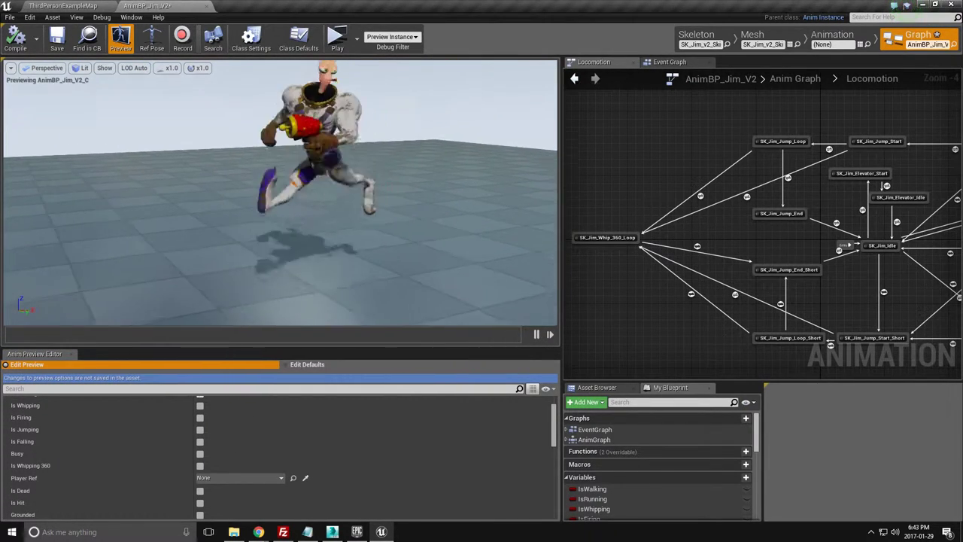
scroll(300, 451, "down", 1)
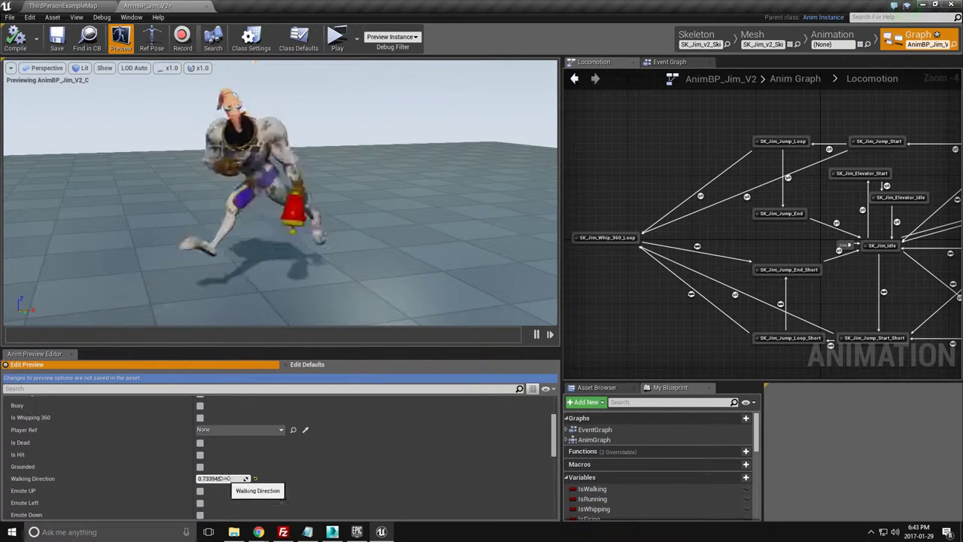
mouse_move(226, 479)
left_mouse_down()
mouse_move(241, 479)
mouse_move(188, 478)
mouse_move(245, 479)
mouse_move(211, 478)
mouse_move(241, 478)
mouse_move(233, 475)
left_mouse_up()
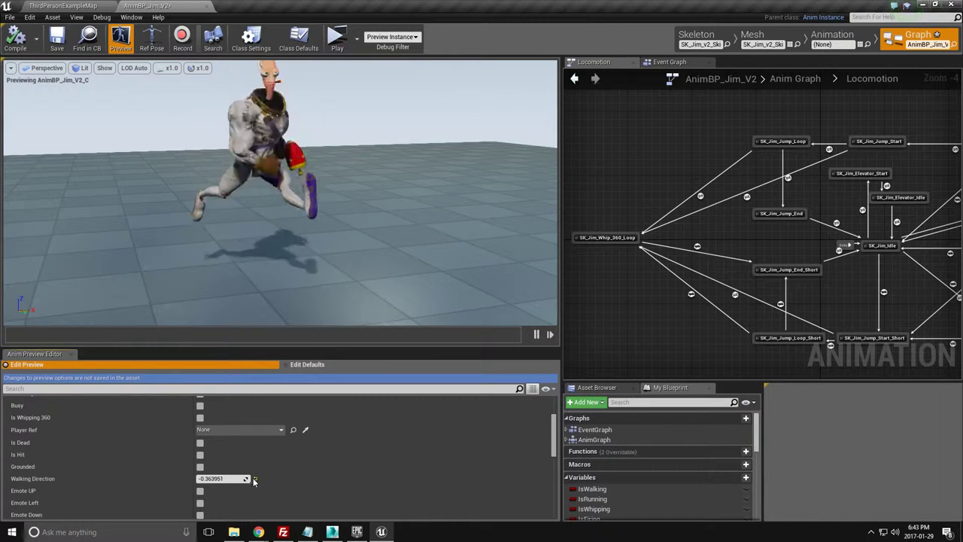
Step: Disable Is Walking and Is Running in the preview options
scroll(229, 478, "up", 5)
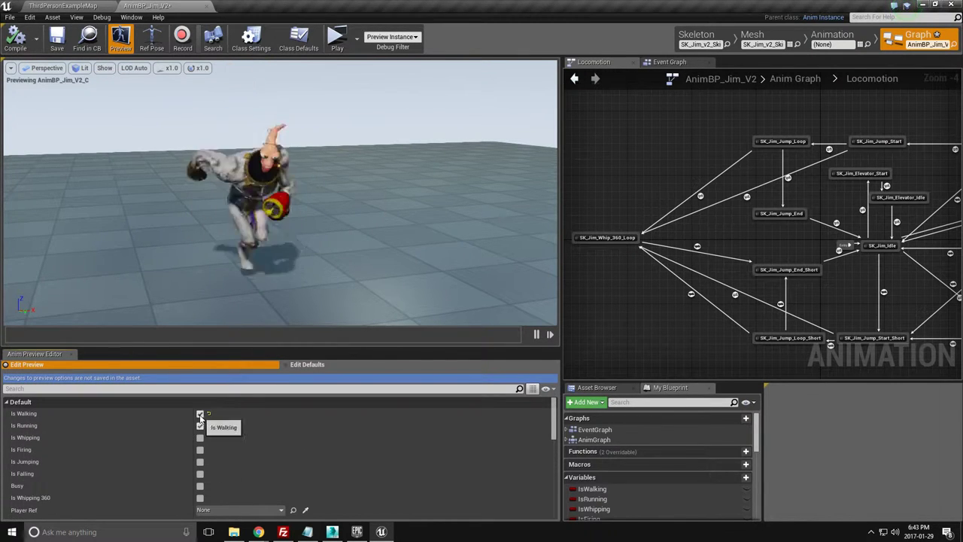
left_click(199, 425)
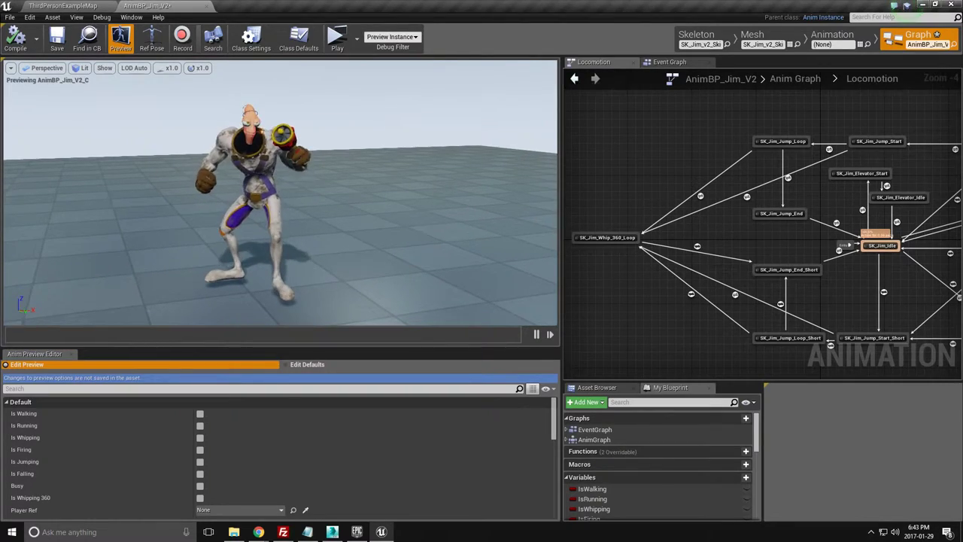